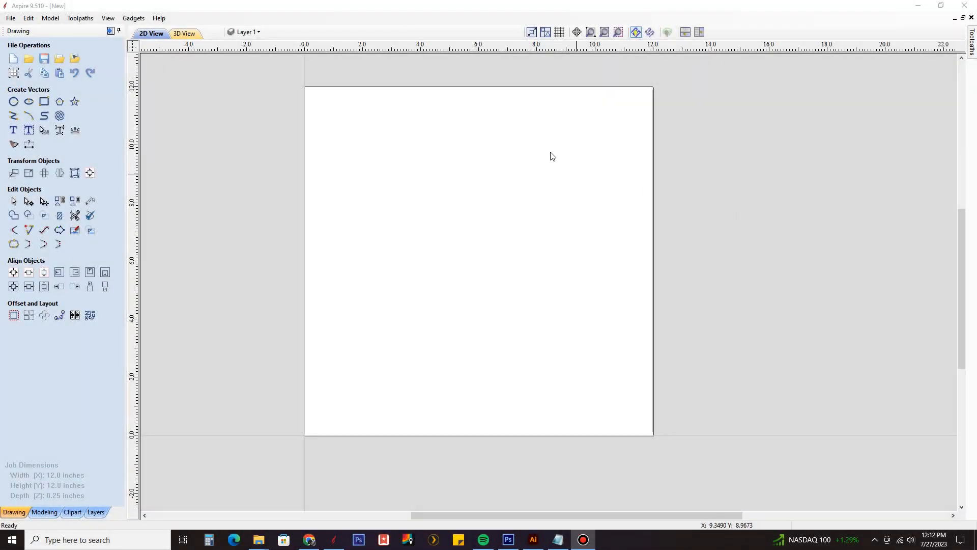
Step: Import the Banners Illustrator file from the 01-Add_Text_Banner folder and clear the selection of its vectors
click(11, 19)
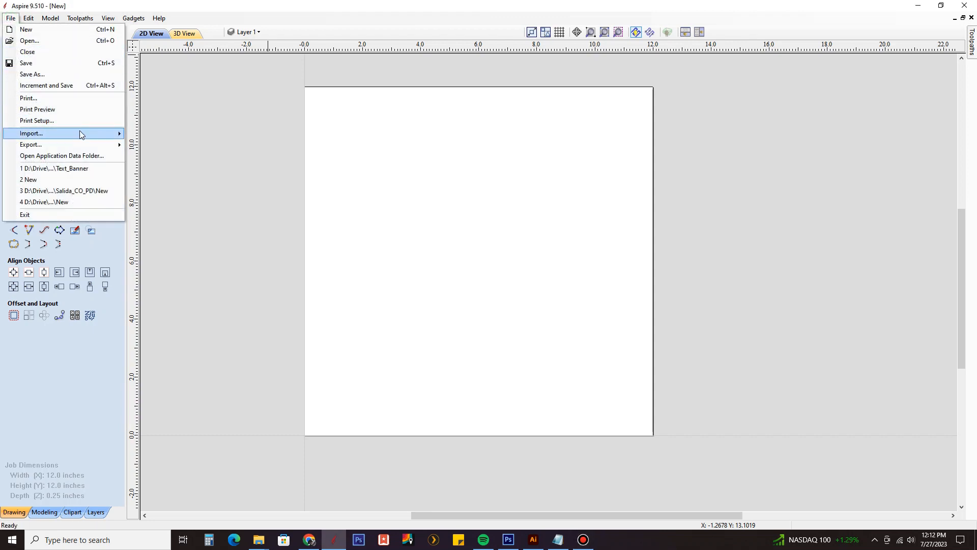
mouse_move(79, 134)
click(140, 133)
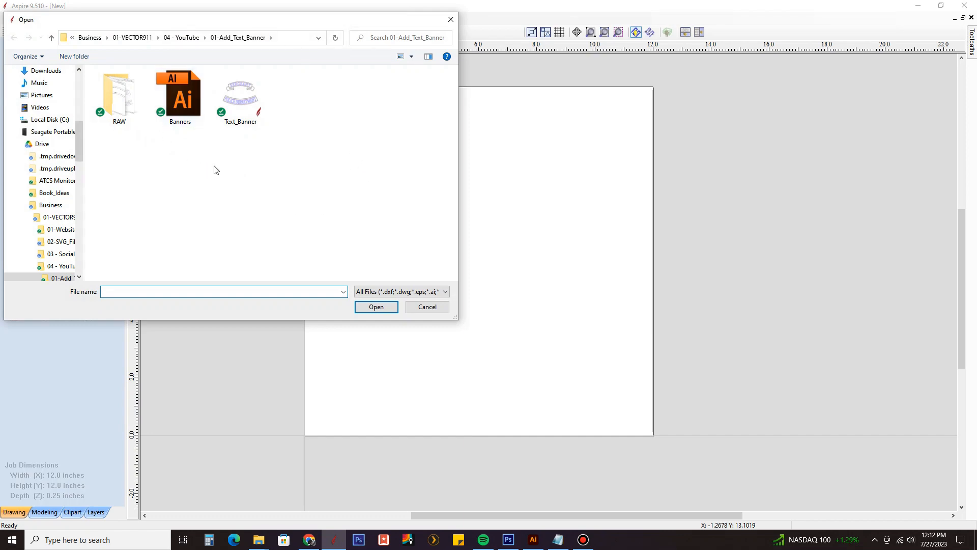
double_click(180, 101)
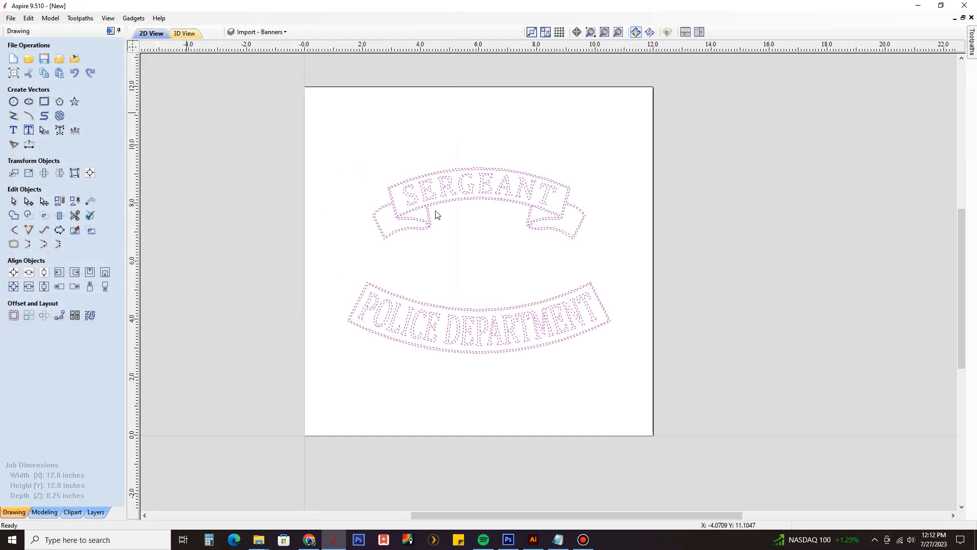
click(497, 264)
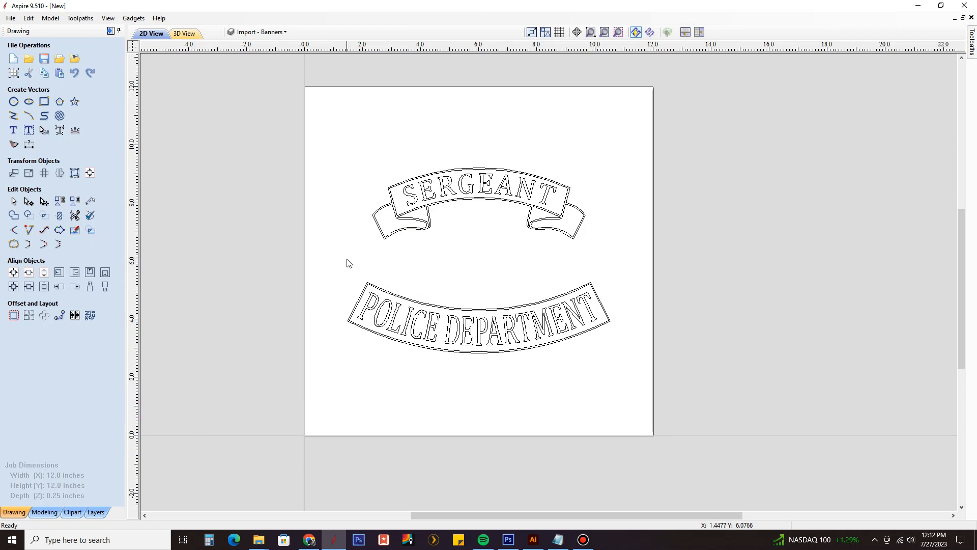
Step: Delete the POLICE DEPARTMENT and SERGEANT lettering, including the leftover T, so that both banners are empty
drag(347, 259, 605, 368)
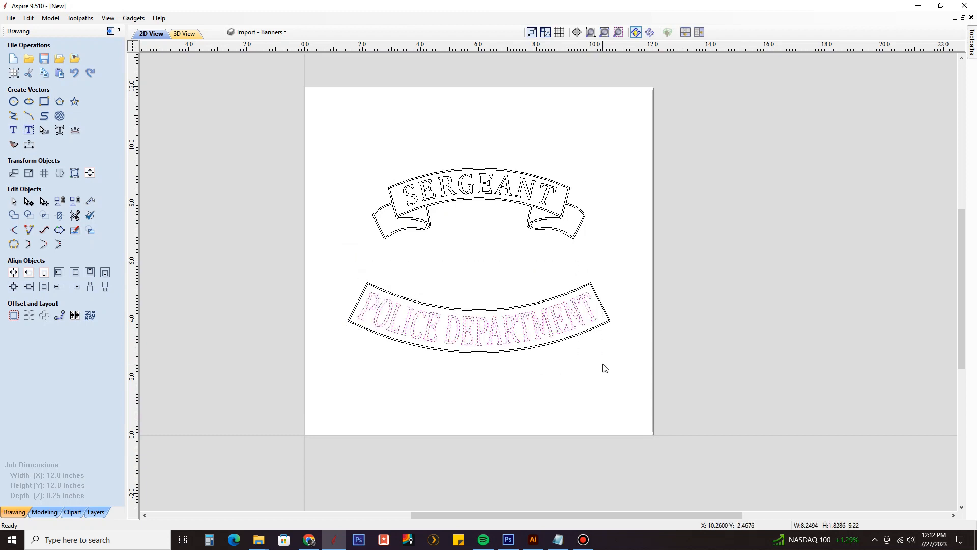
key(Delete)
scroll(429, 182, up, 3)
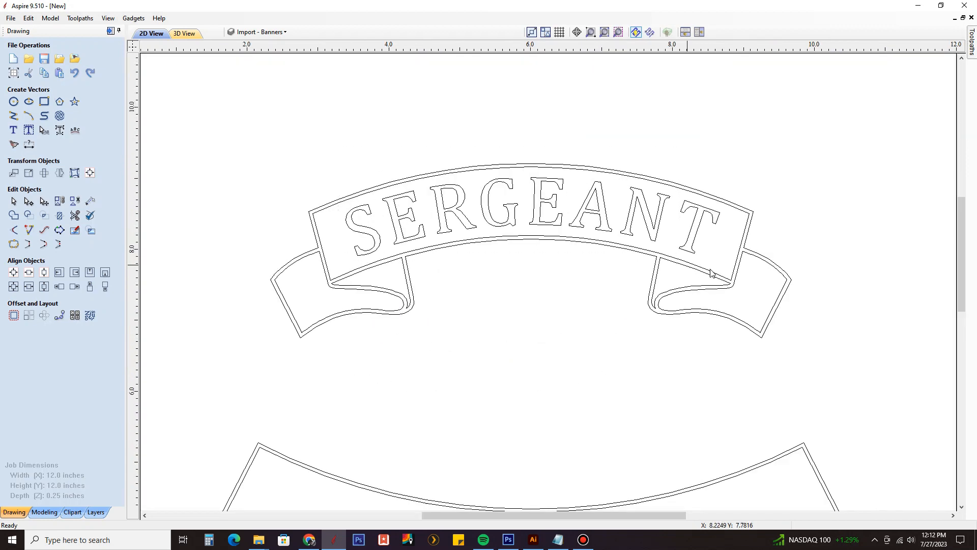
drag(711, 270, 701, 269)
key(Delete)
scroll(524, 217, down, 4)
click(593, 224)
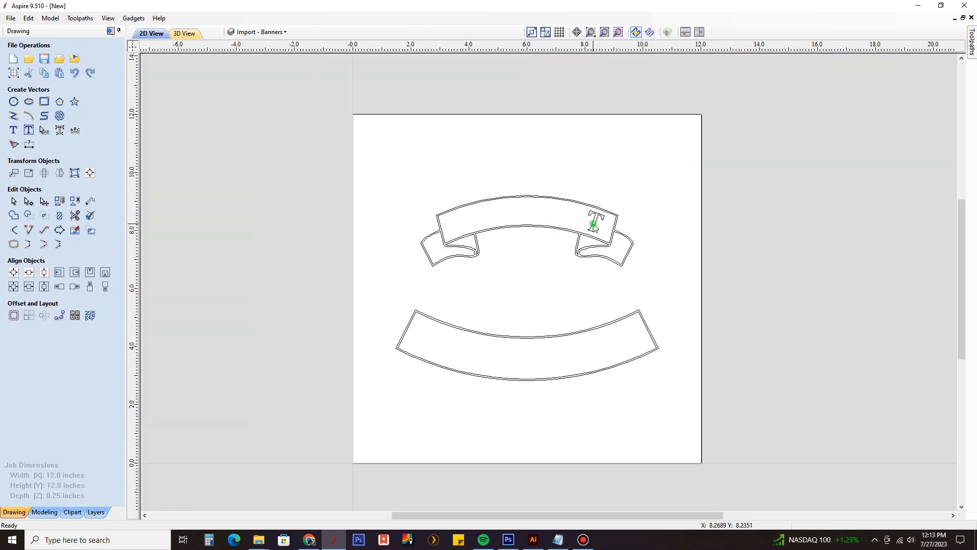
key(Delete)
Step: Add two new layers named "temp" and "text"
click(270, 32)
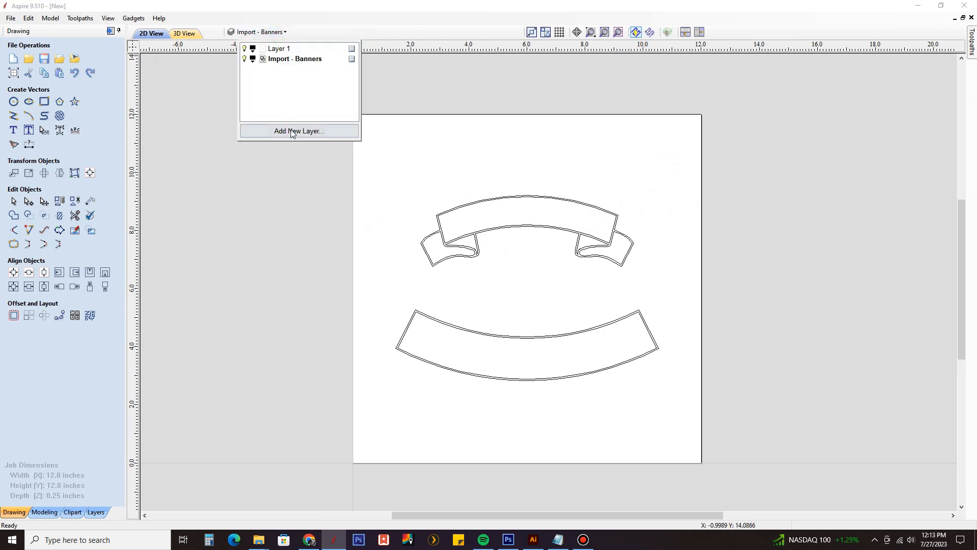
click(292, 131)
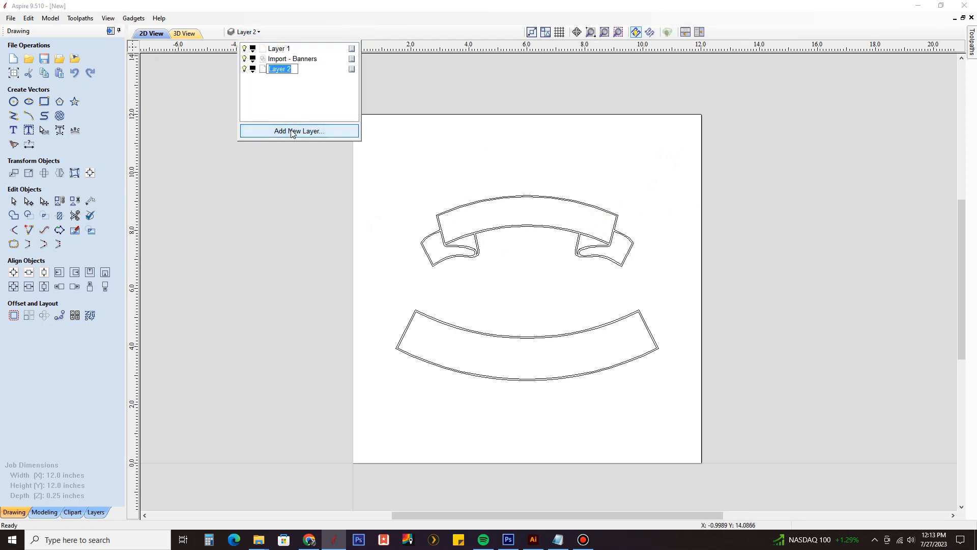
text(temp)
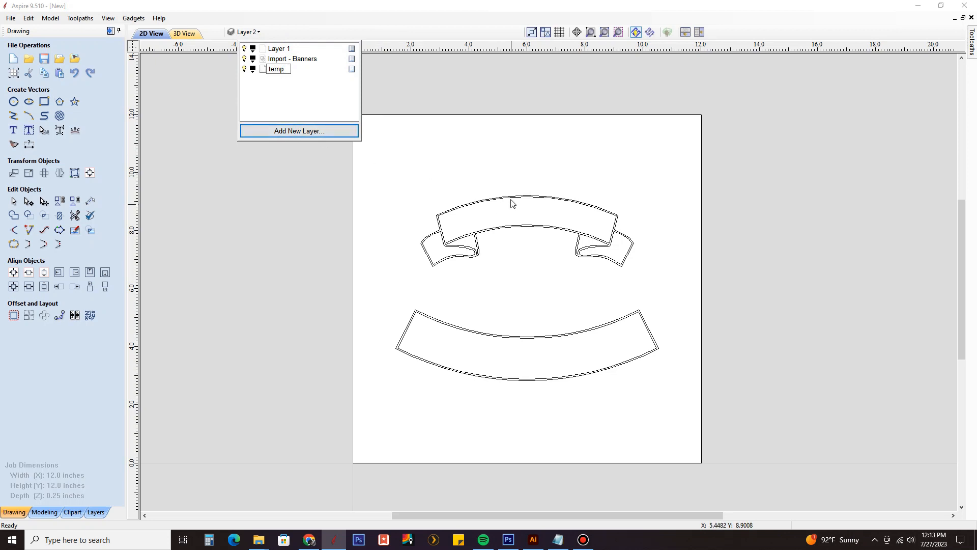
click(283, 132)
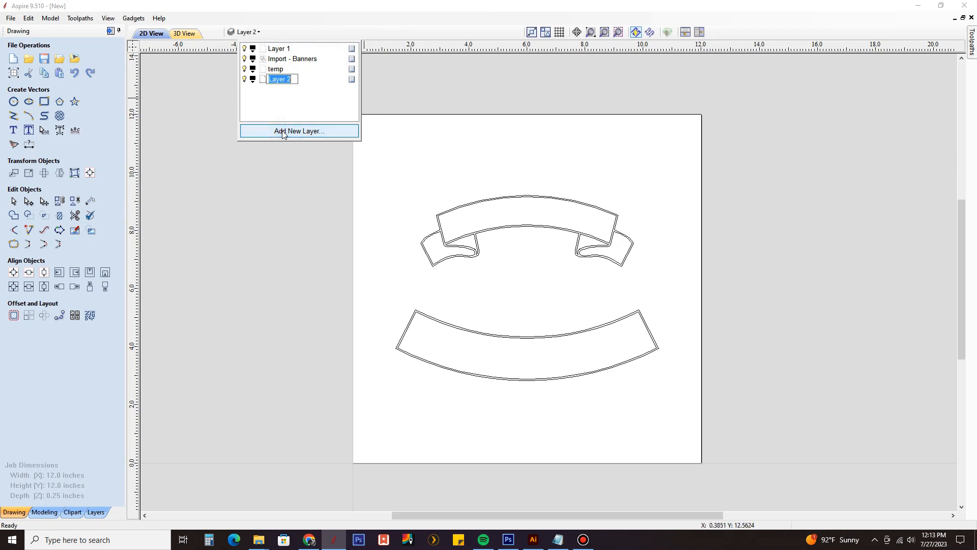
text(text)
Step: Colour the temp layer red and the text layer blue, and make temp the active layer
click(252, 79)
click(254, 111)
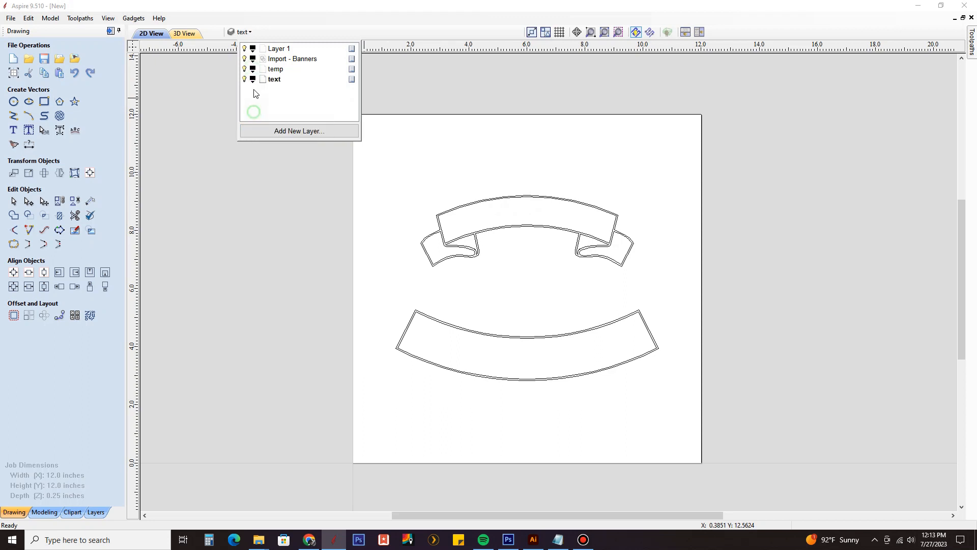
click(252, 80)
click(301, 115)
click(277, 70)
Step: Offset the upper banner's inner outline inwards by 0.15 inches with sharp corners, keeping the original and selecting the new vector
scroll(524, 209, up, 3)
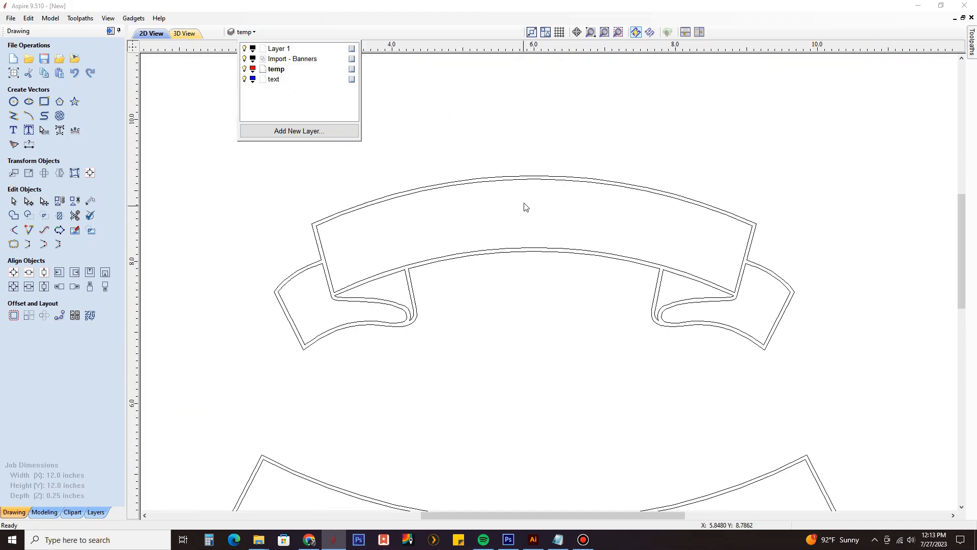
scroll(502, 185, up, 2)
click(502, 184)
scroll(501, 184, up, 2)
scroll(495, 192, up, 1)
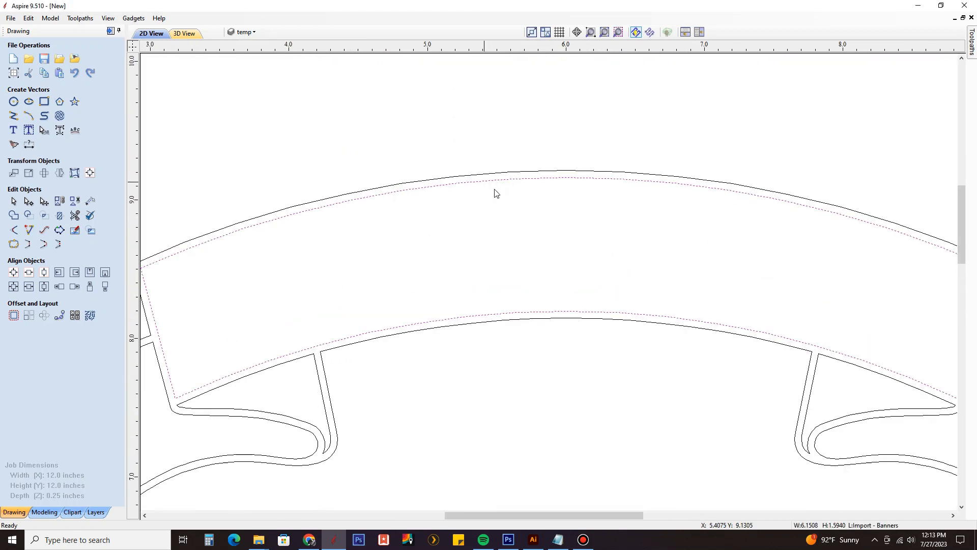
scroll(519, 221, down, 2)
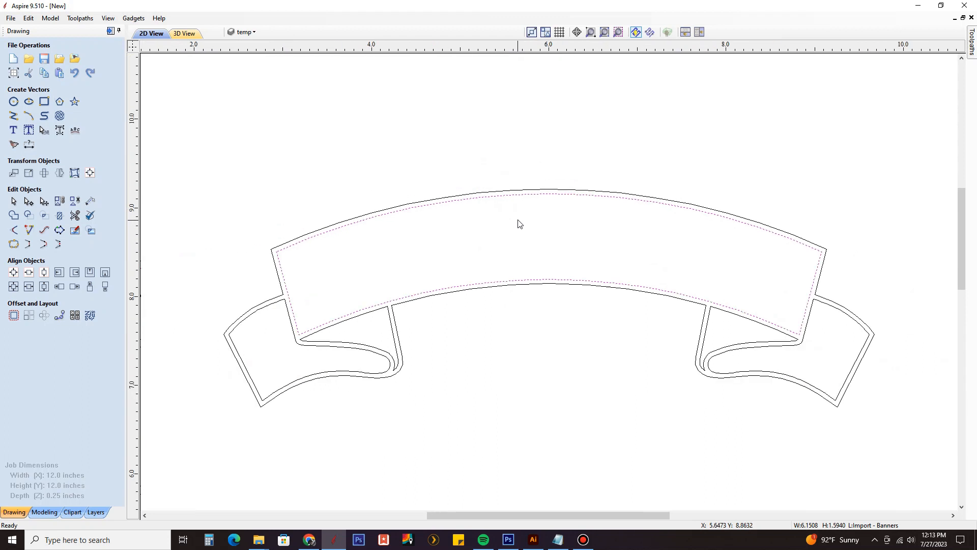
click(13, 316)
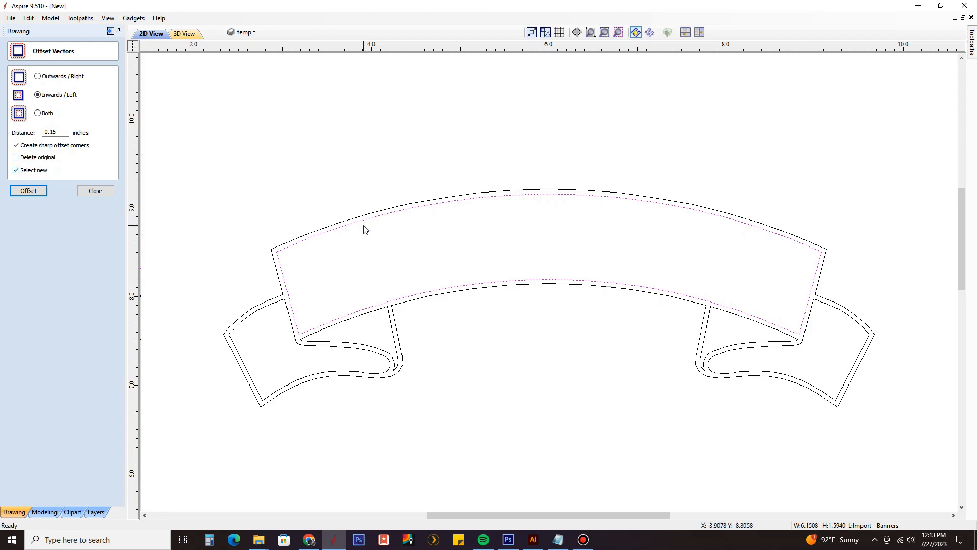
scroll(388, 220, up, 3)
scroll(388, 249, down, 3)
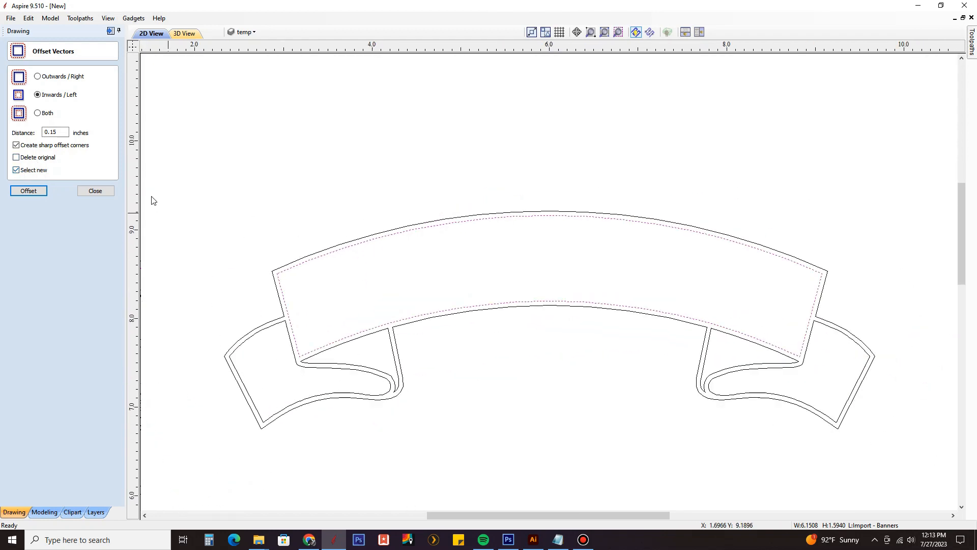
click(41, 192)
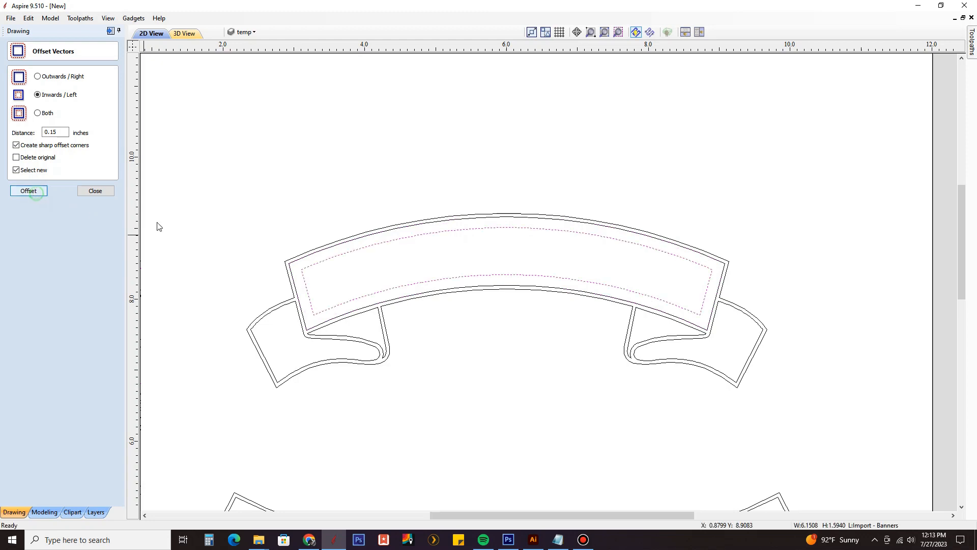
Step: Hide and reshow the temp layer, and examine the curved edges of the offset outline inside the upper banner
scroll(530, 264, up, 1)
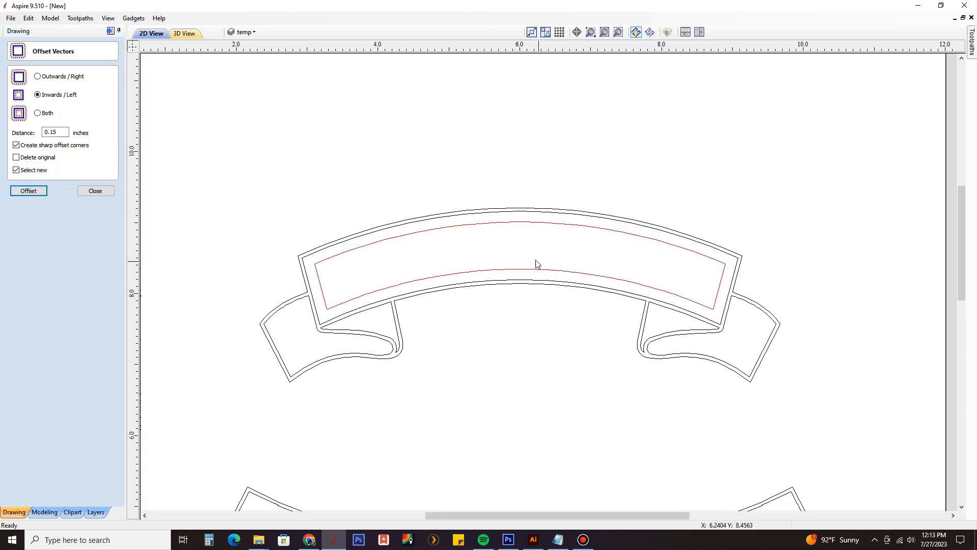
scroll(476, 268, up, 2)
click(474, 277)
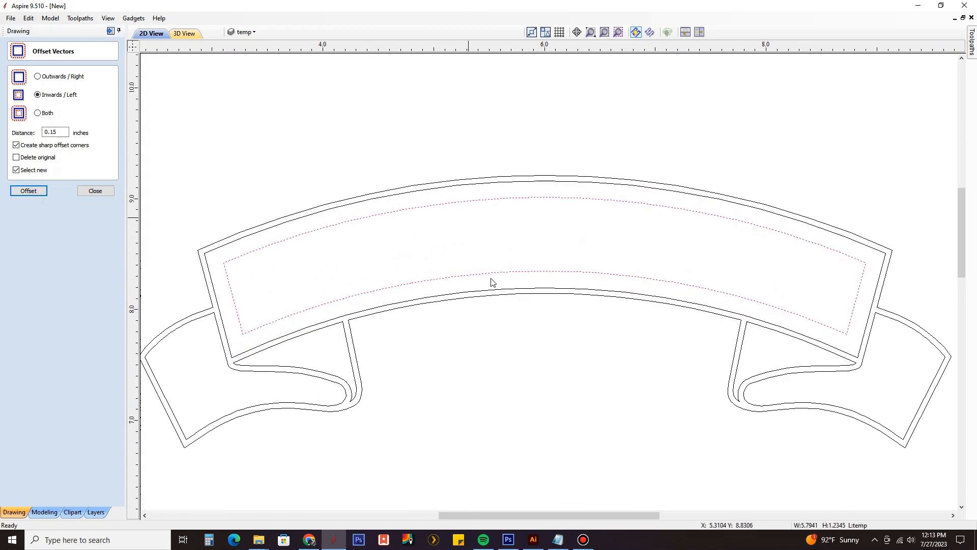
click(480, 262)
click(244, 32)
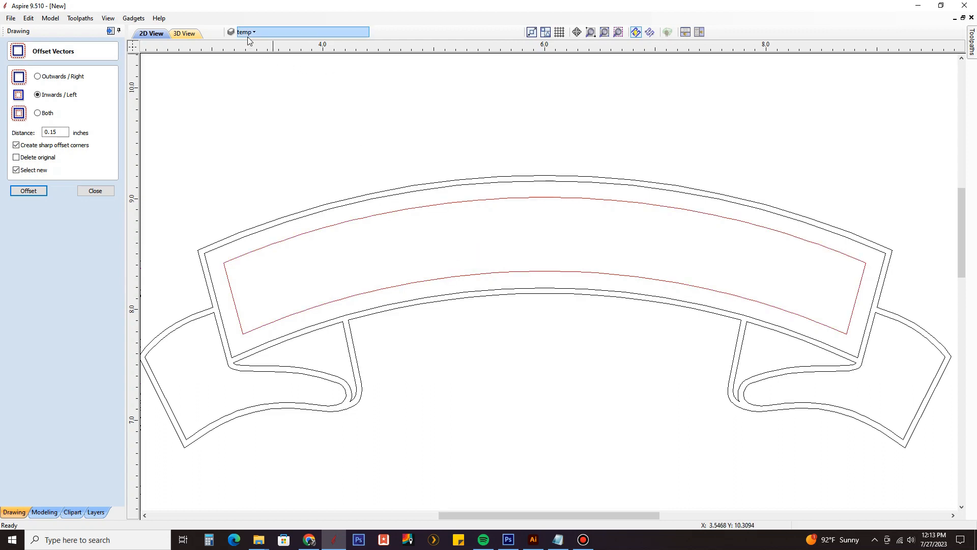
click(244, 69)
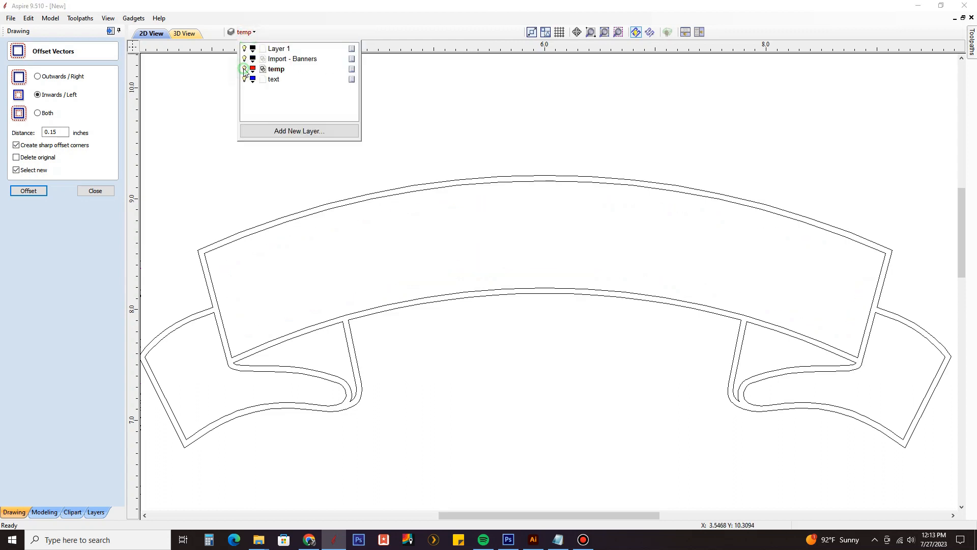
click(244, 69)
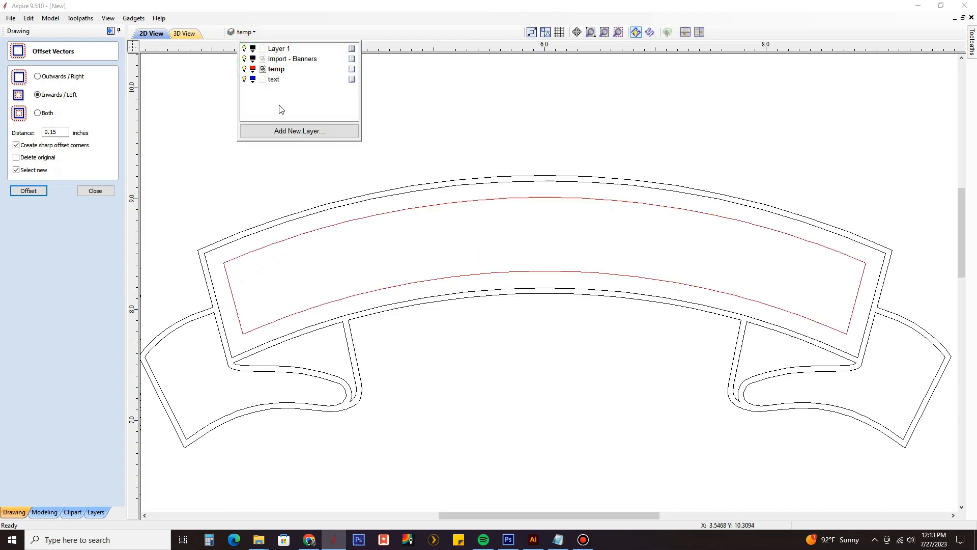
click(459, 247)
click(245, 32)
click(524, 237)
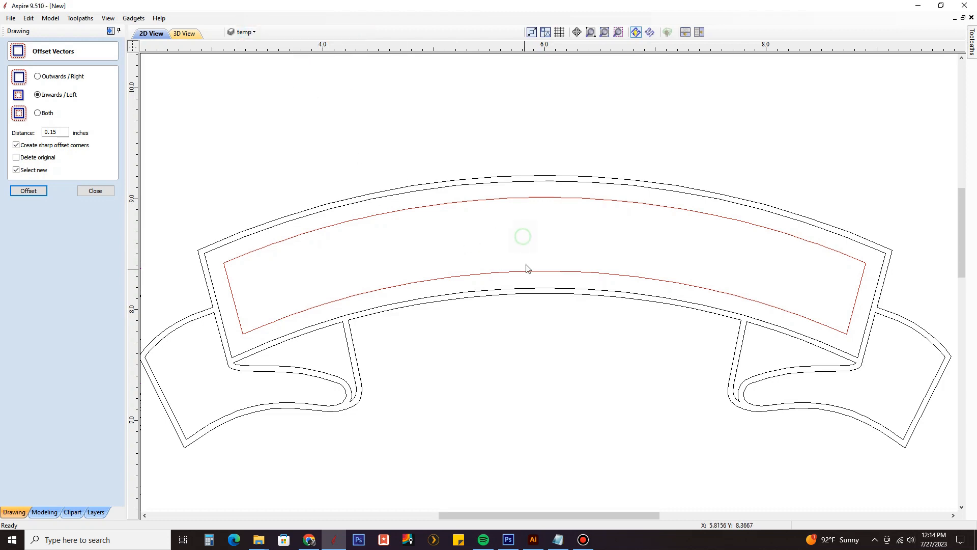
click(526, 265)
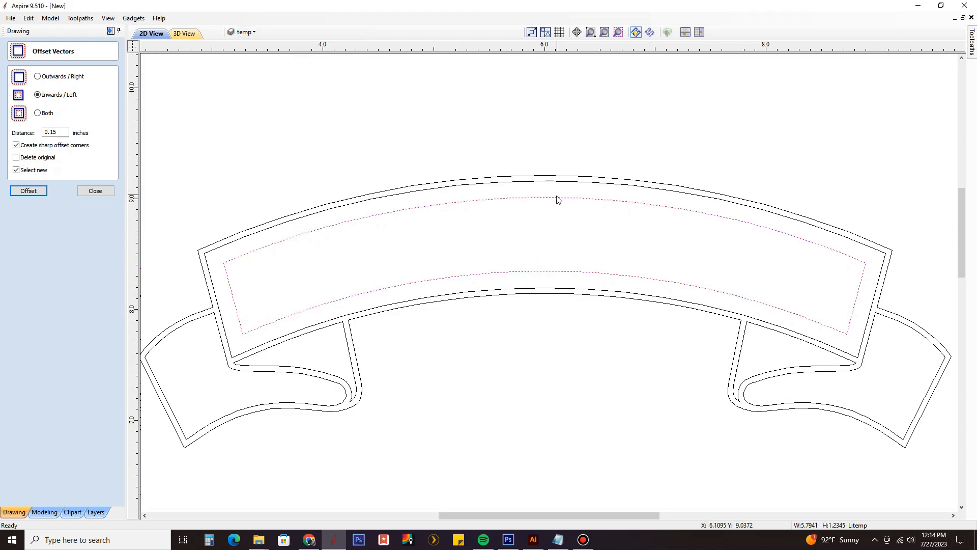
scroll(552, 260, down, 1)
click(529, 258)
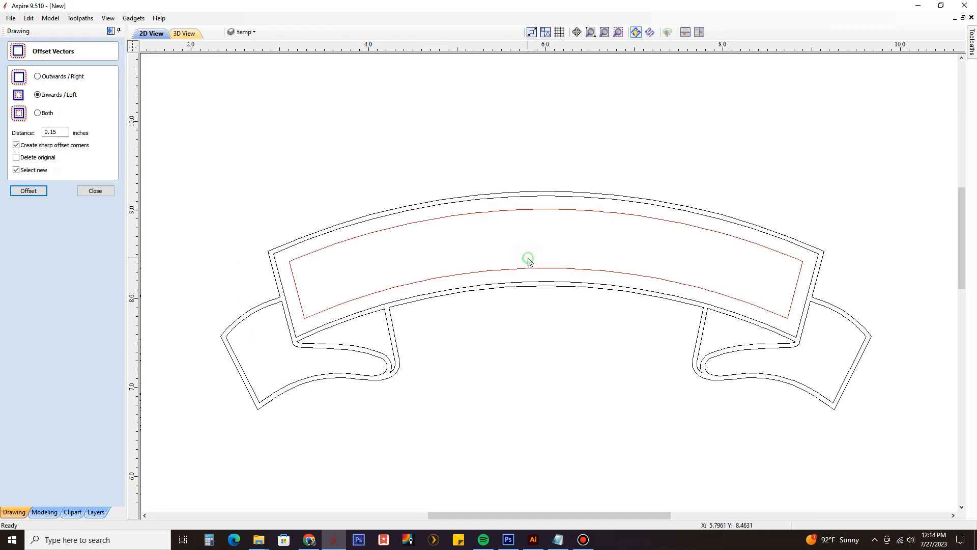
scroll(522, 273, up, 3)
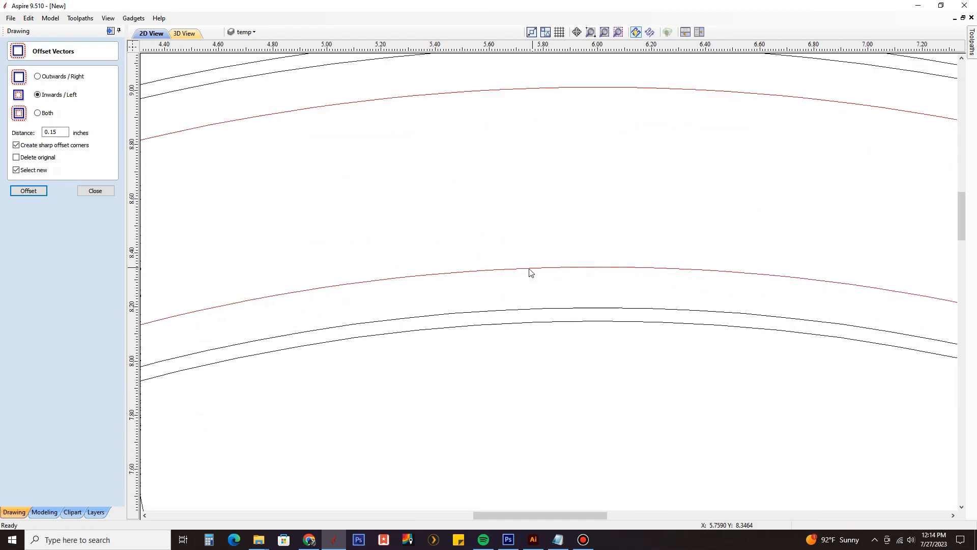
scroll(534, 133, down, 1)
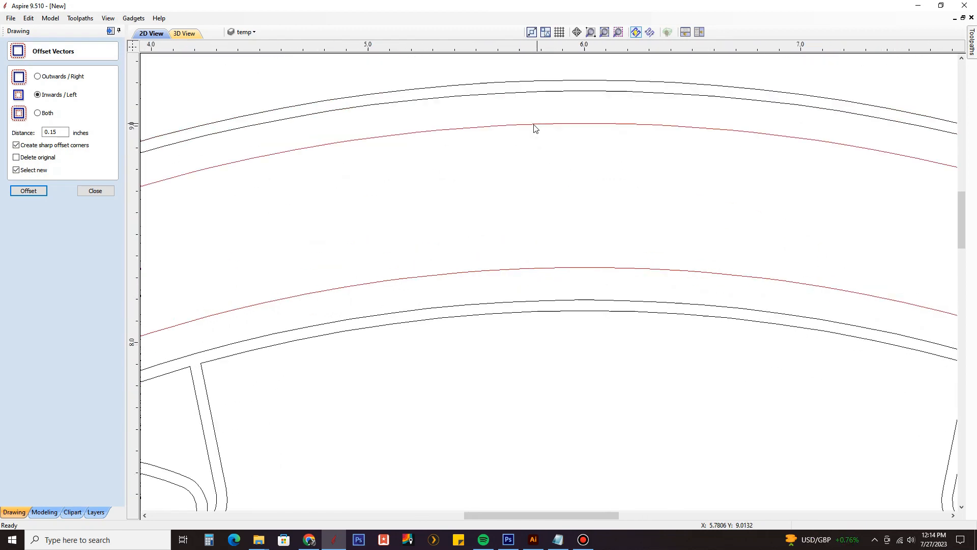
scroll(544, 183, down, 2)
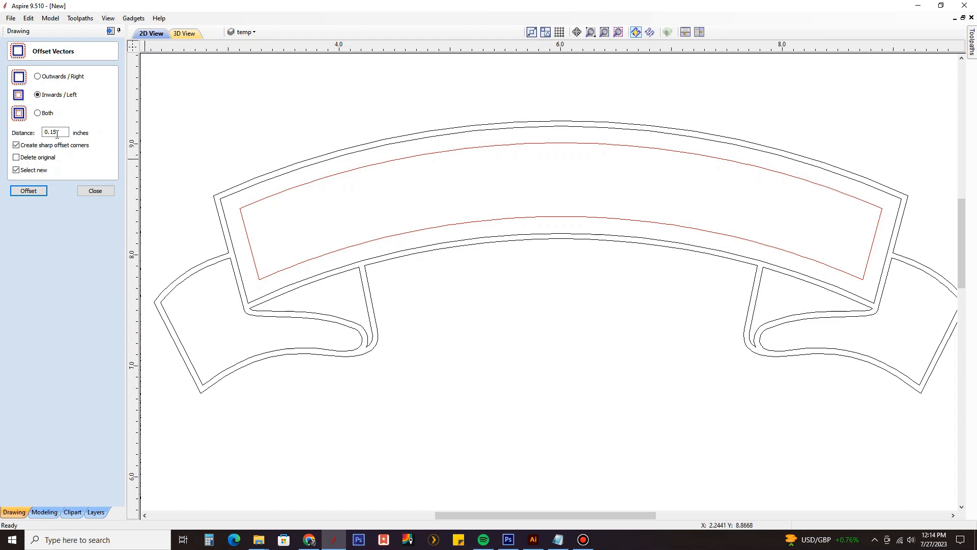
Step: Replace the red offset outline in the upper banner with one 0.25 inches inwards from the inner outline
click(298, 190)
key(Delete)
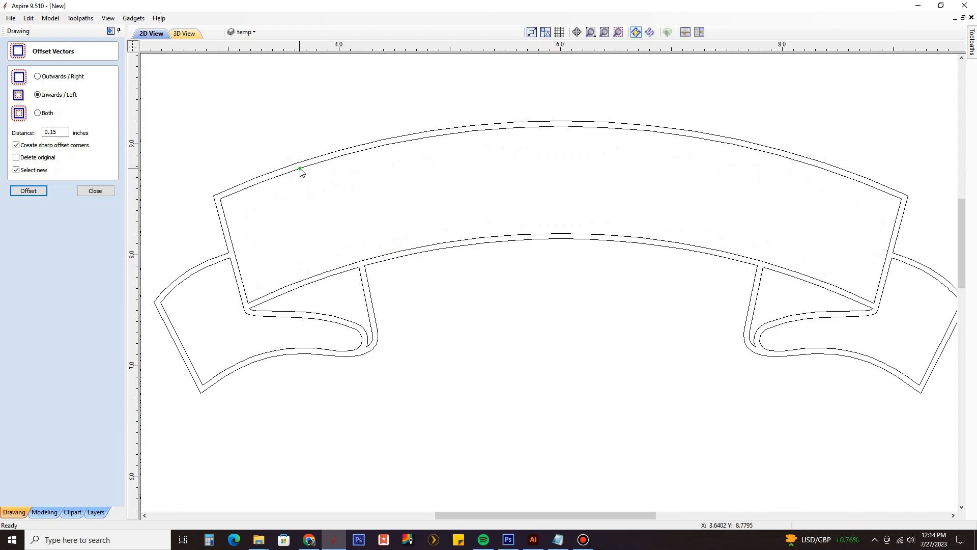
click(301, 170)
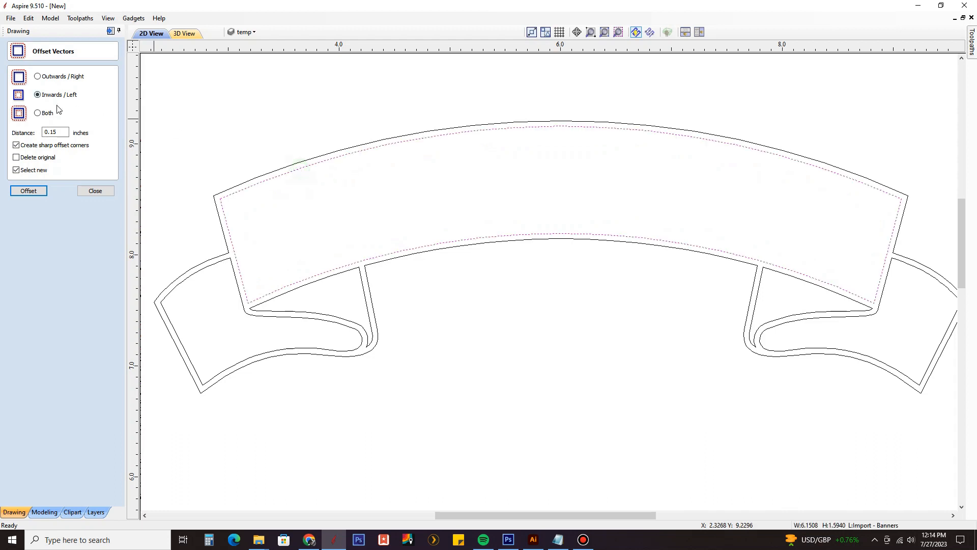
double_click(54, 132)
click(53, 131)
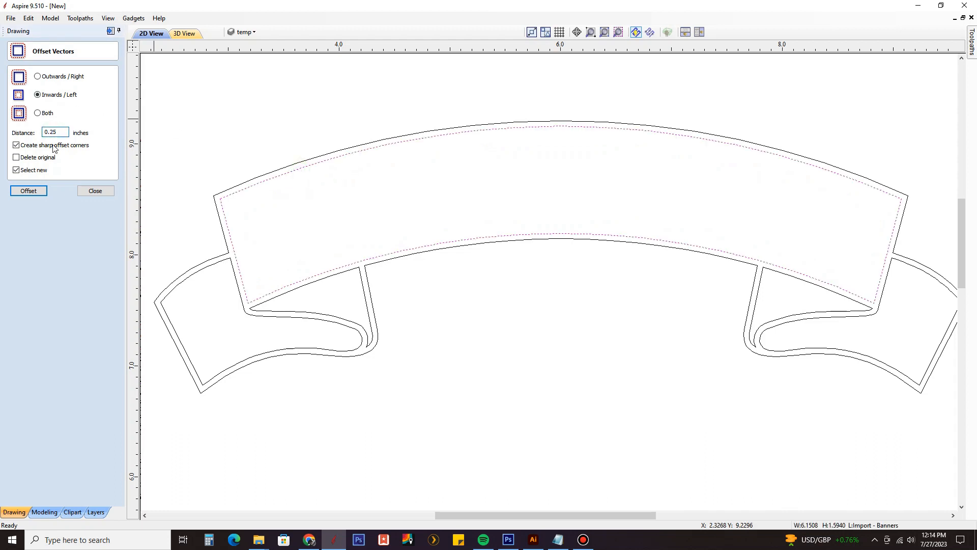
click(28, 191)
Step: Check the spacing of the 0.25-inch offset in the upper banner and undo that offset
scroll(376, 219, down, 1)
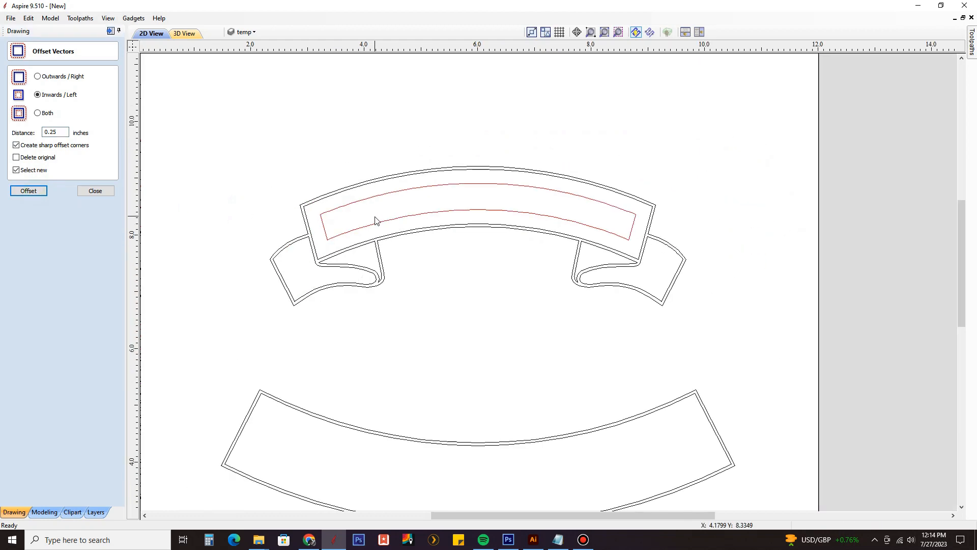
scroll(375, 217, up, 2)
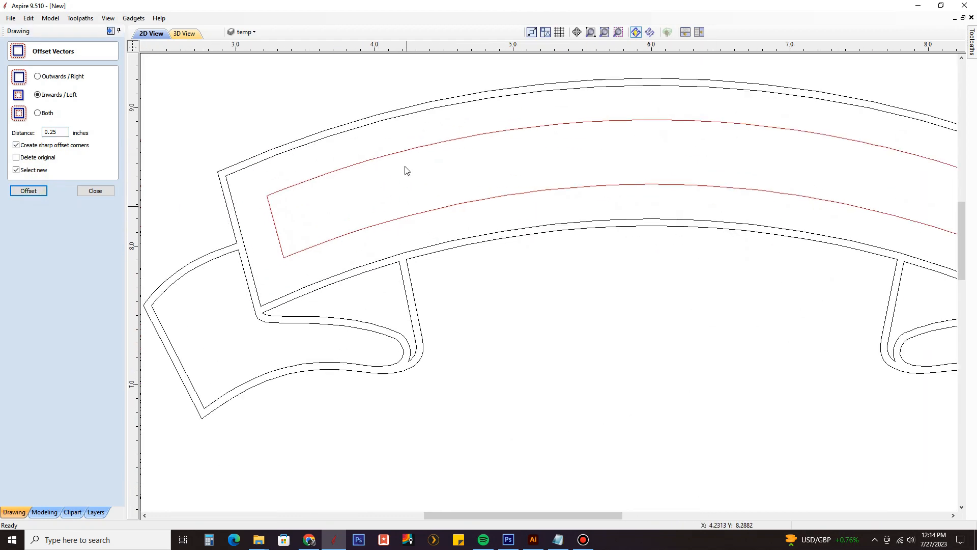
scroll(405, 211, down, 2)
key(ctrl+z)
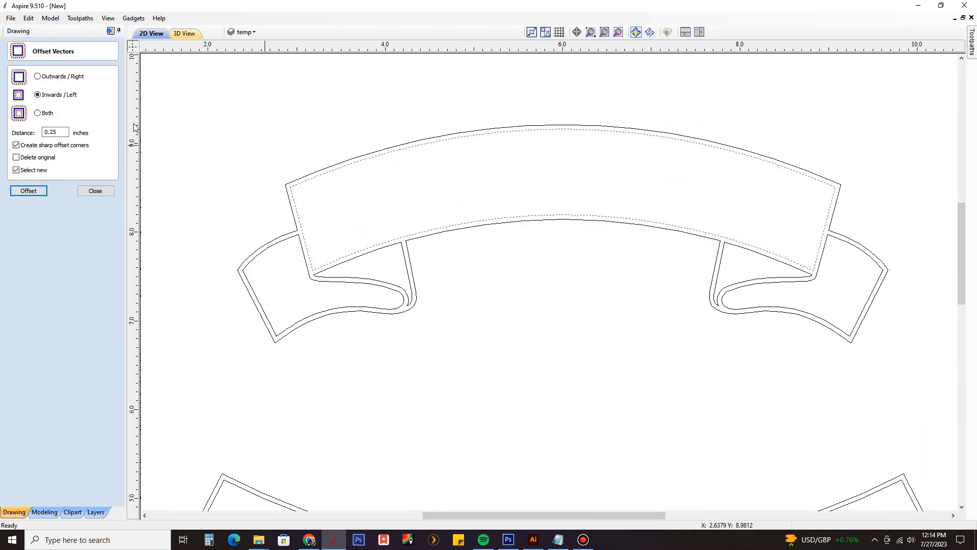
Step: Offset the upper banner's inner outline inwards by 0.15 inches with sharp corners, keep the original and clear the selection
drag(51, 133, 53, 134)
click(28, 190)
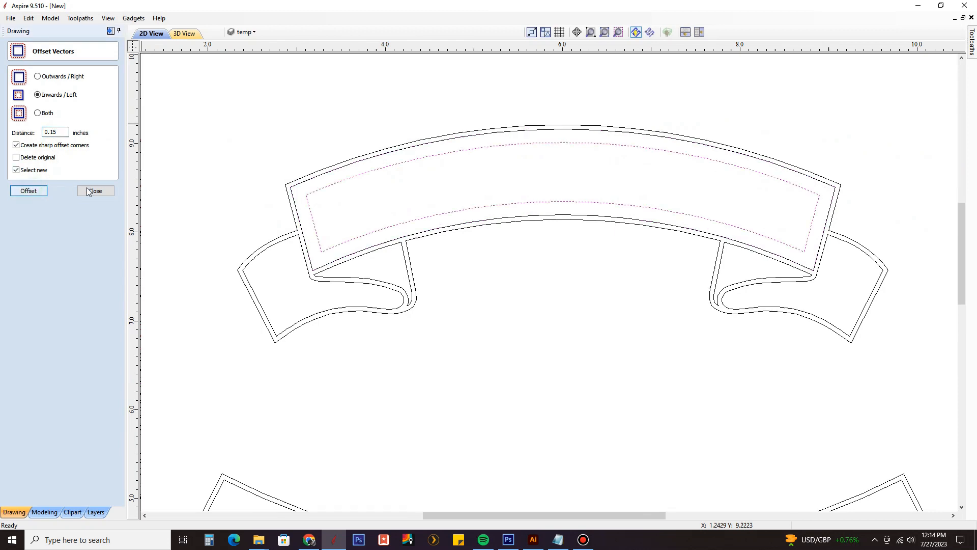
click(95, 191)
click(346, 208)
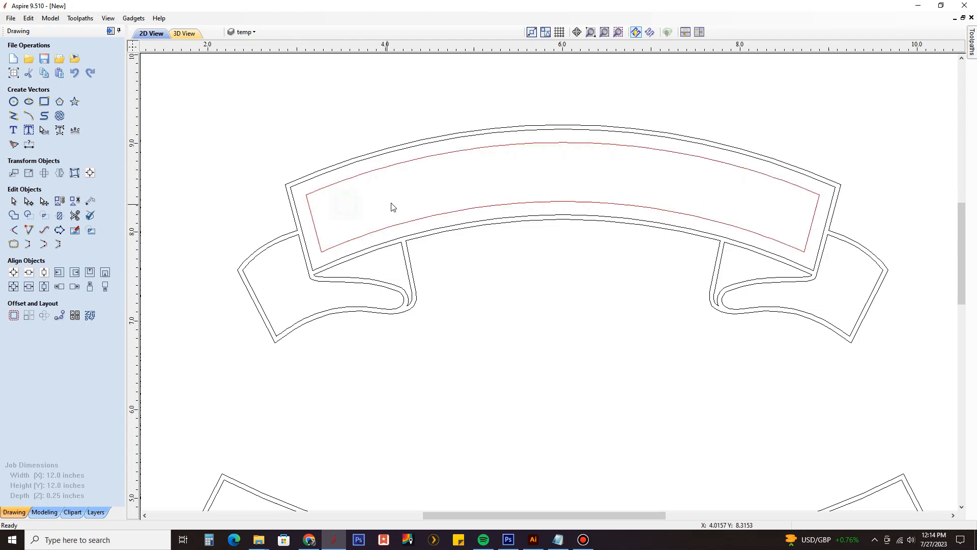
Step: Delete the two straight end spans of the red offset outline, leaving separate upper and lower guide curves
click(322, 250)
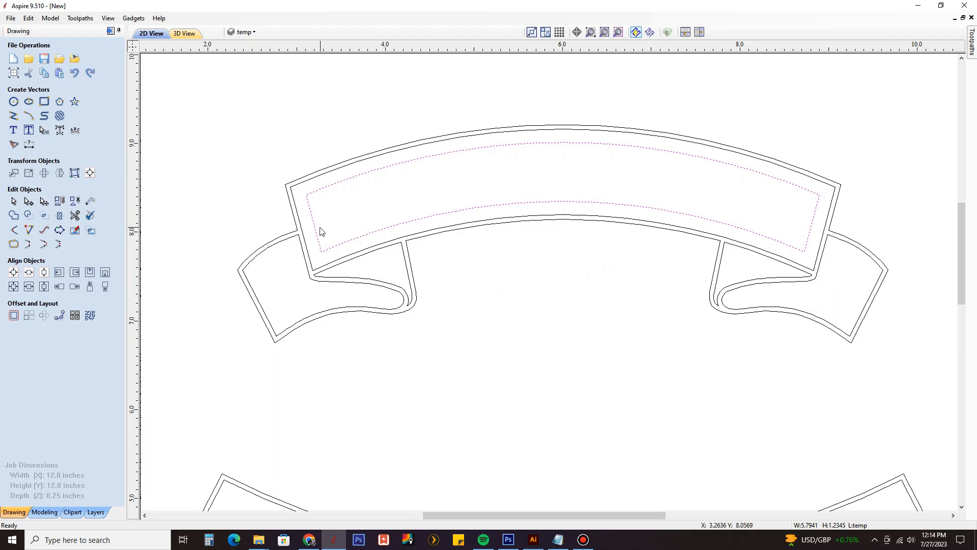
click(29, 202)
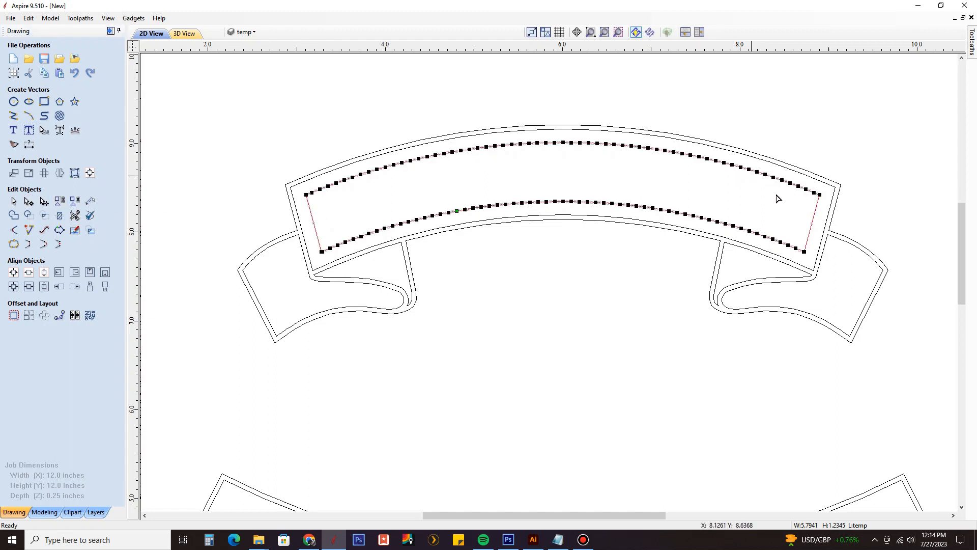
scroll(310, 221, up, 5)
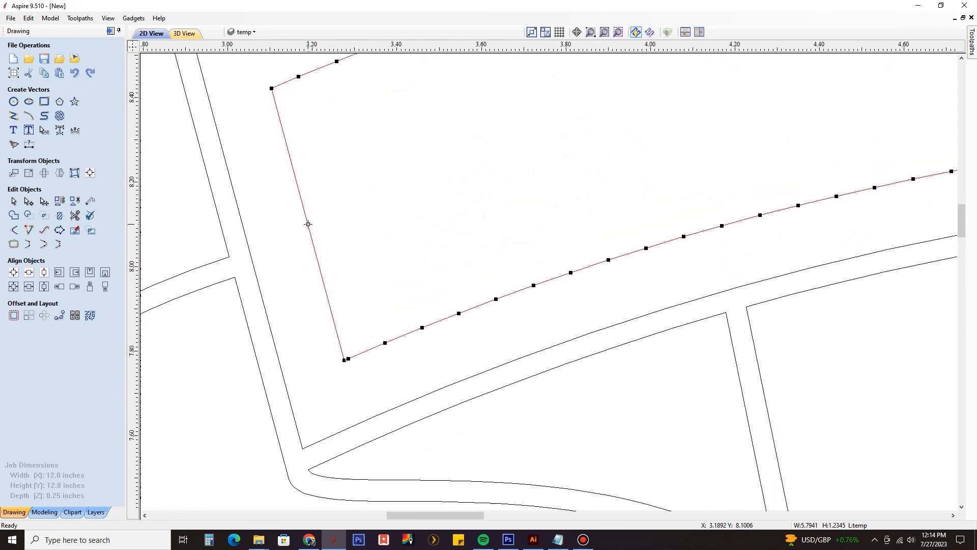
key(d)
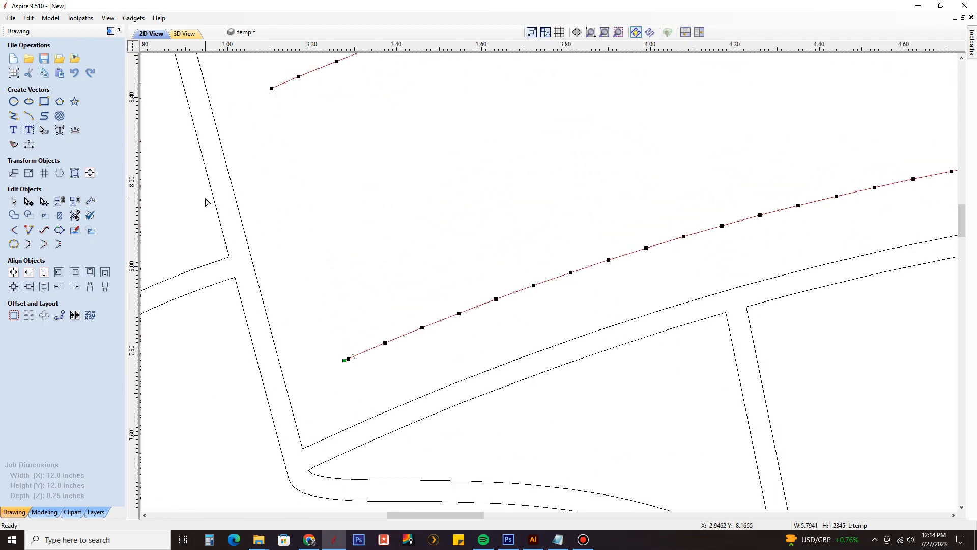
scroll(260, 204, down, 5)
scroll(746, 202, up, 5)
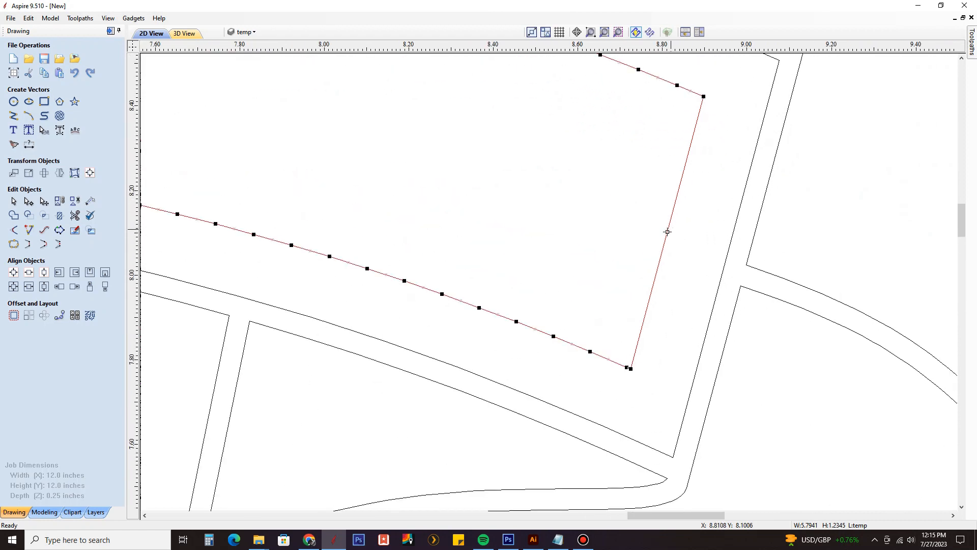
key(d)
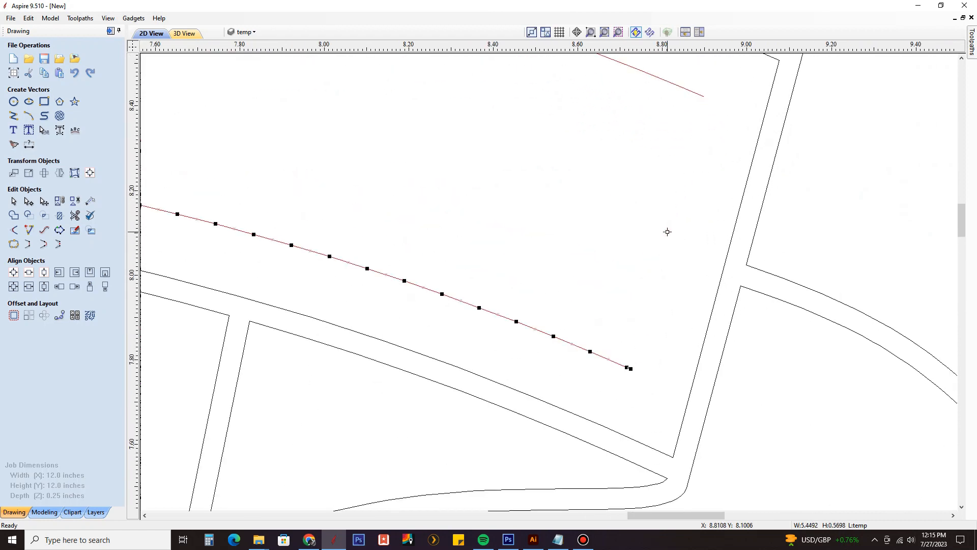
scroll(734, 233, down, 4)
Step: Examine the nodes and start points at the left ends of the upper and lower guide curves
middle_drag(450, 240, 576, 254)
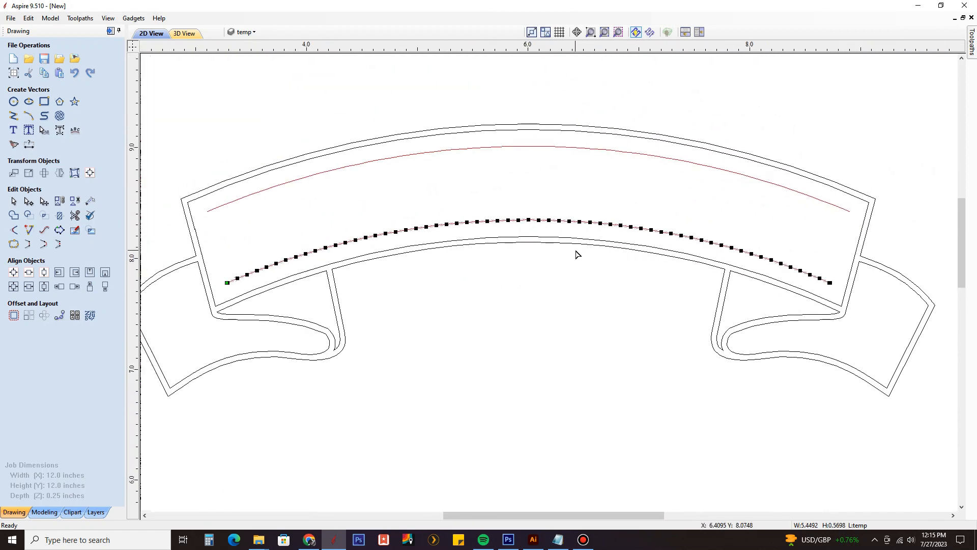
scroll(227, 284, up, 6)
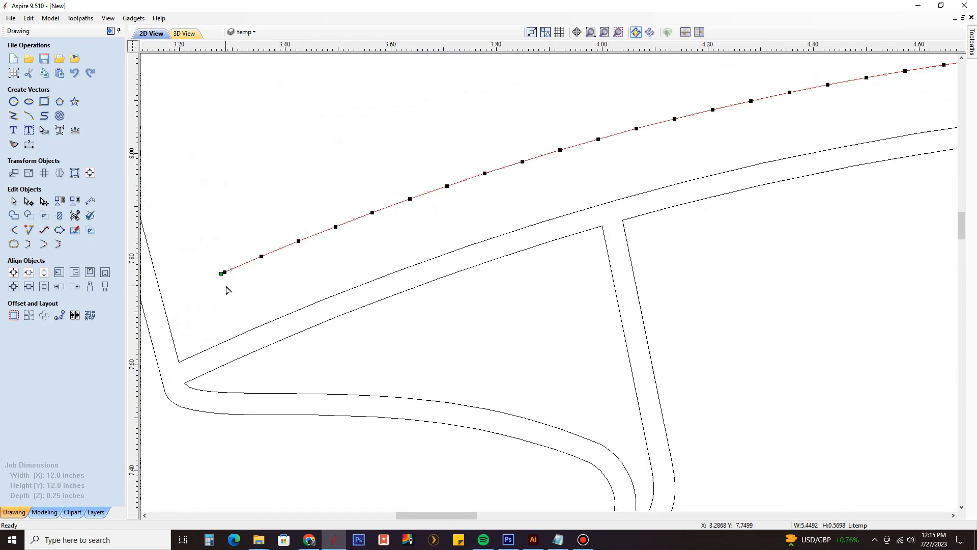
scroll(218, 262, down, 4)
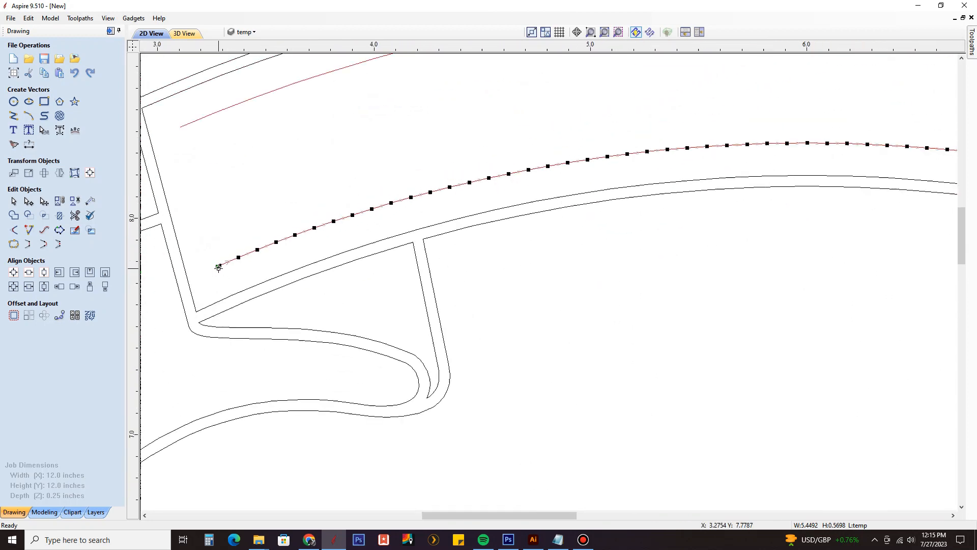
scroll(219, 267, down, 2)
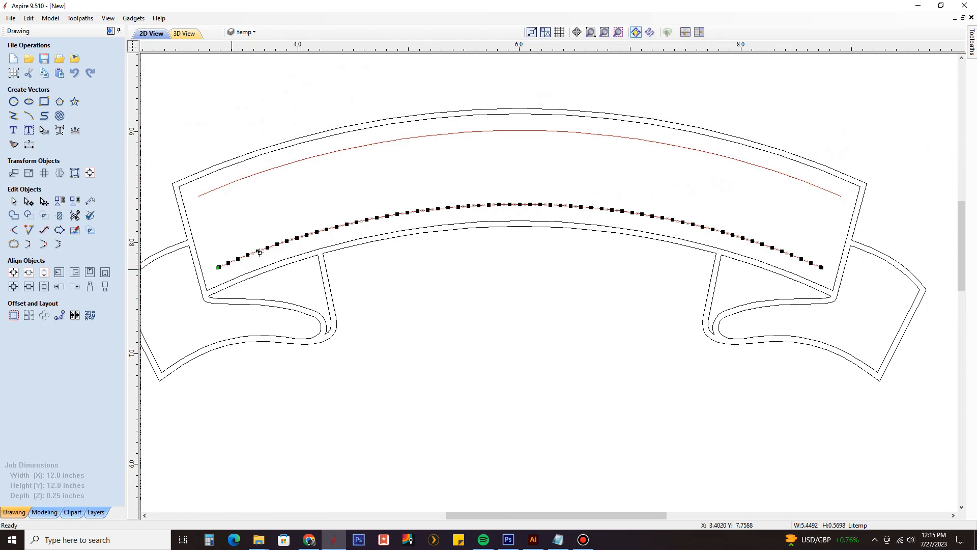
scroll(219, 265, up, 4)
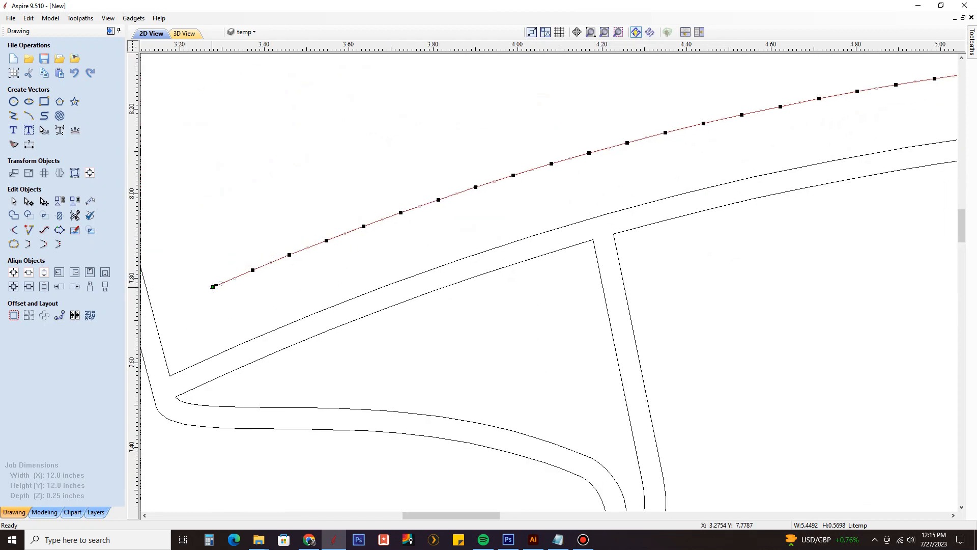
scroll(213, 296, down, 3)
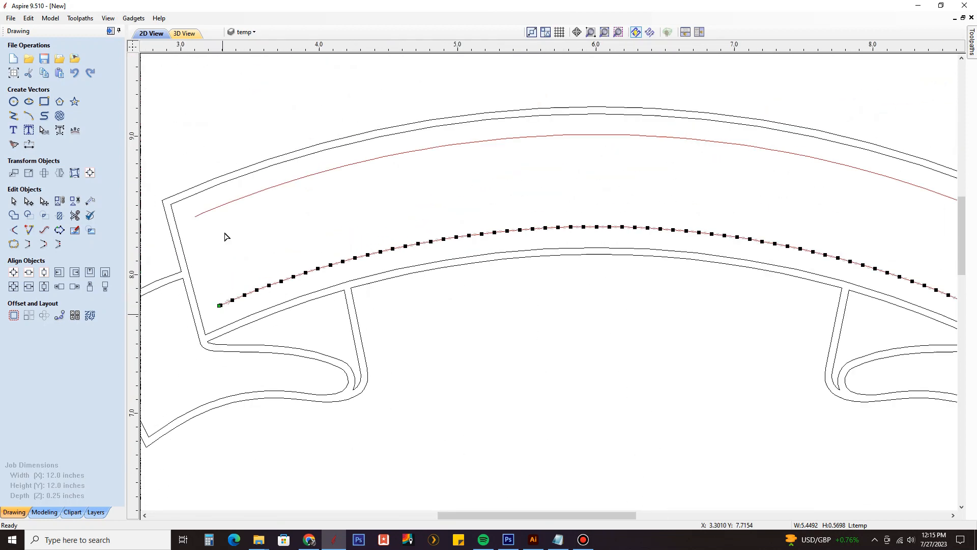
click(197, 216)
scroll(197, 216, up, 4)
scroll(180, 223, down, 4)
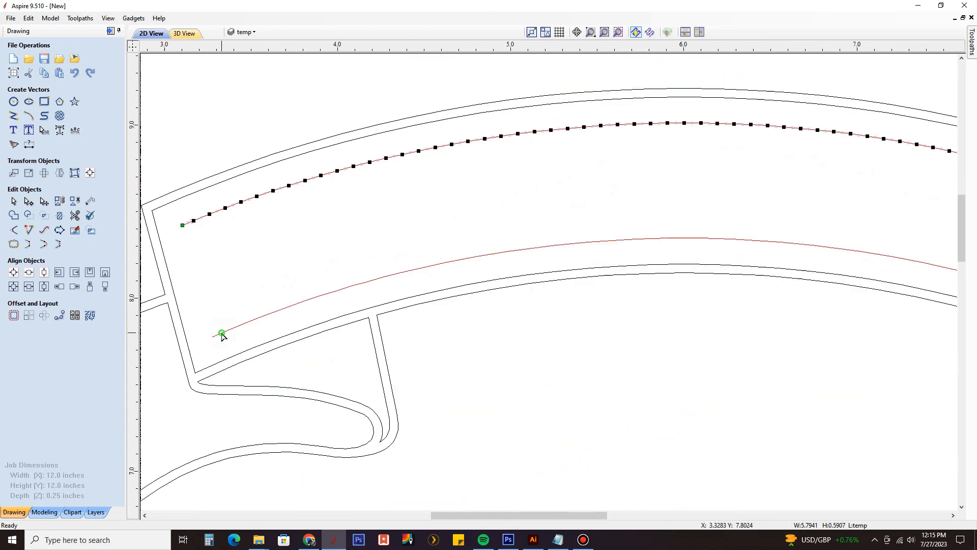
click(213, 334)
scroll(211, 332, down, 1)
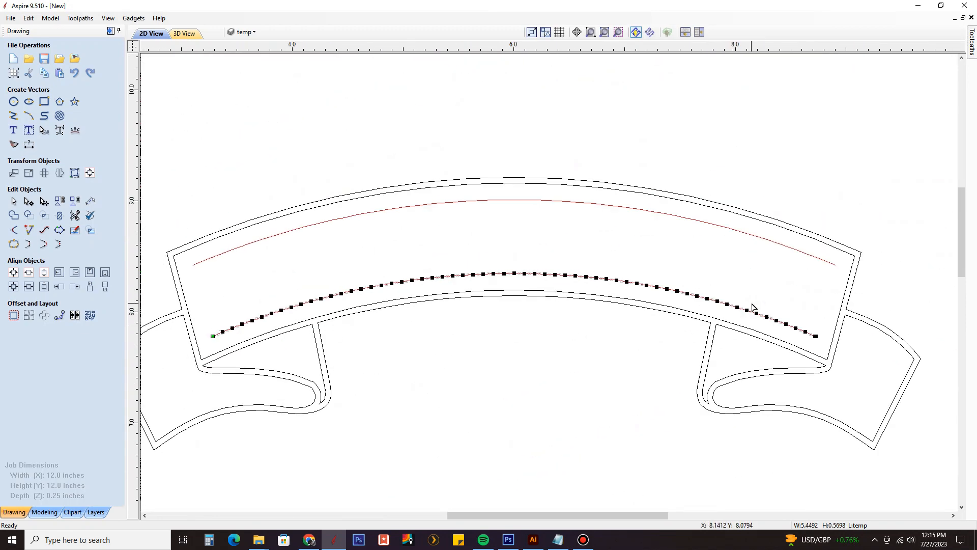
Step: Make the right end node of the lower guide curve its start point
scroll(815, 334, up, 3)
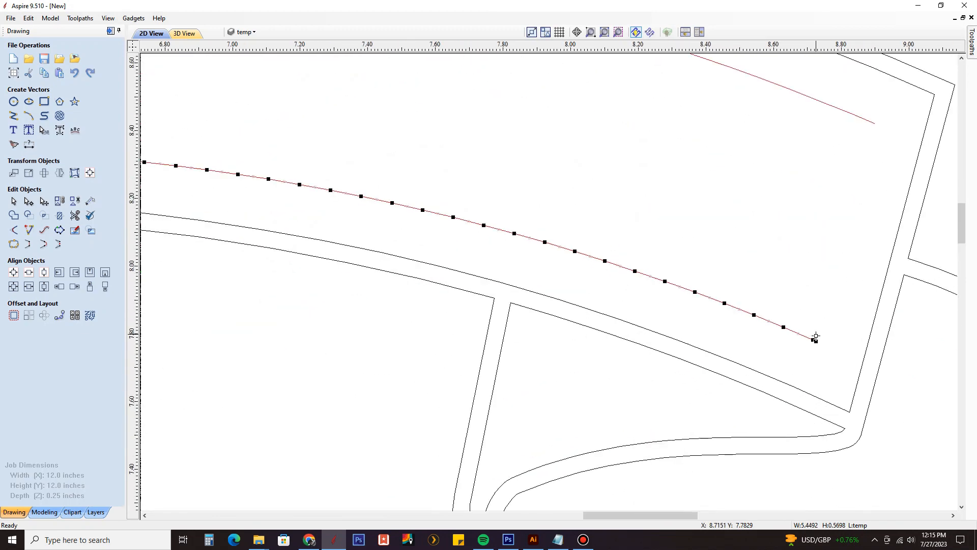
right_click(815, 340)
click(864, 393)
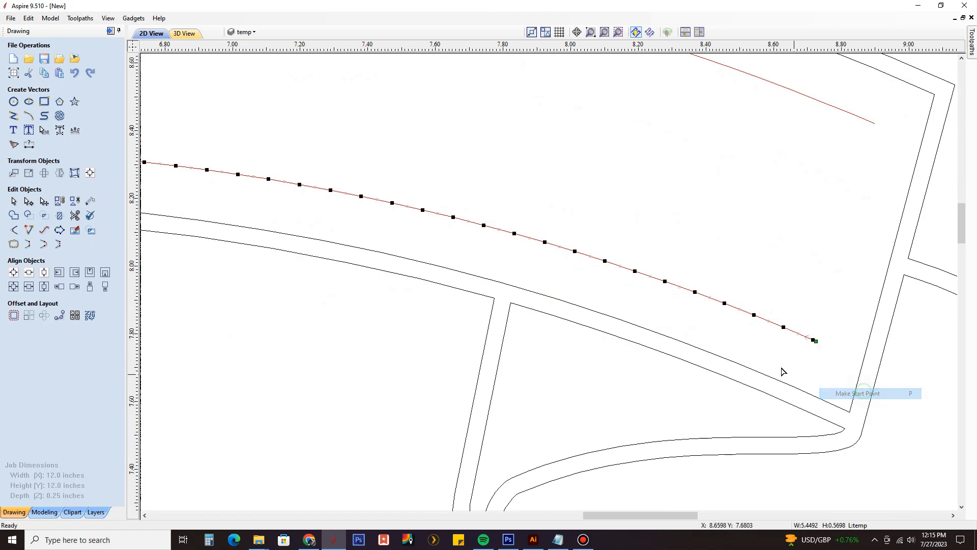
scroll(781, 371, down, 2)
scroll(804, 350, down, 2)
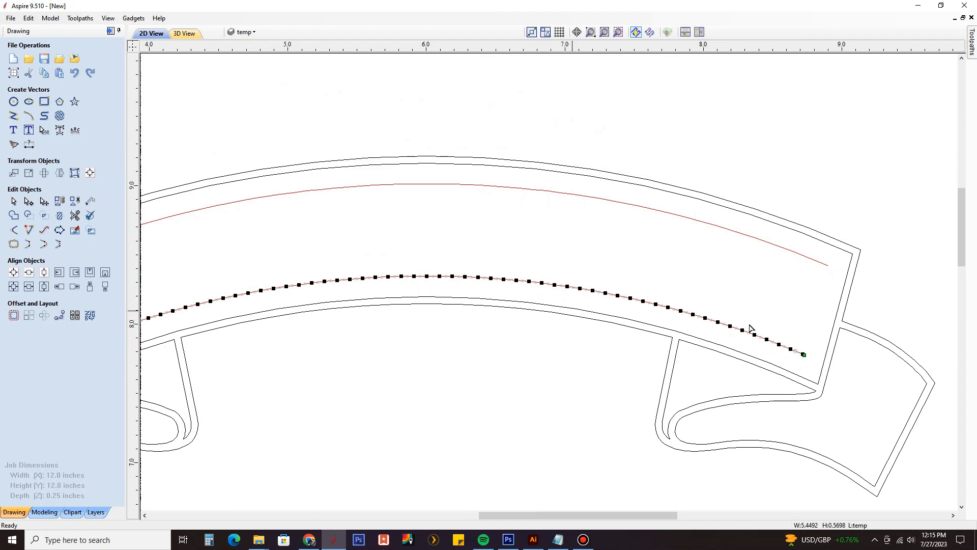
scroll(807, 328, down, 1)
middle_drag(772, 318, 835, 316)
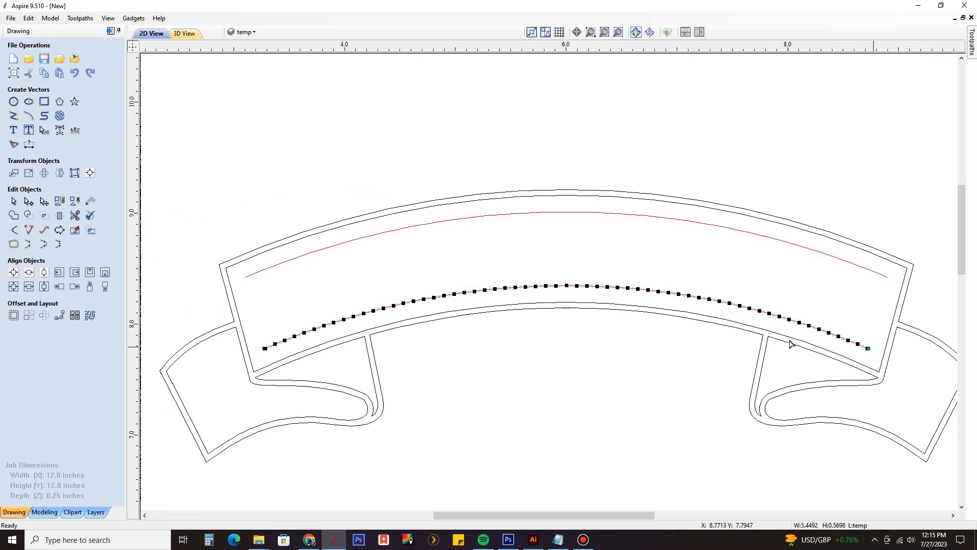
Step: Make the left end node of the lower guide curve its start point, check the upper curve's start and leave node editing
scroll(261, 356, up, 3)
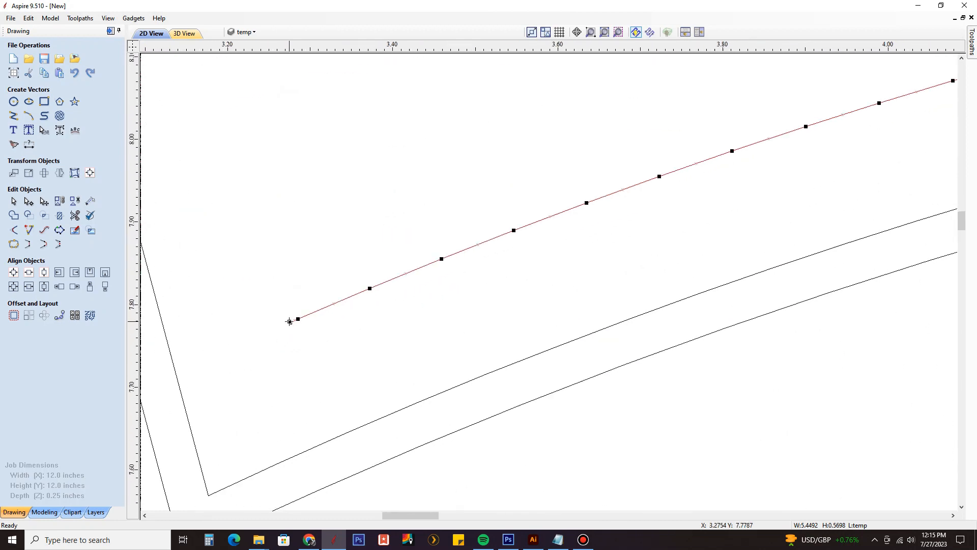
right_click(289, 322)
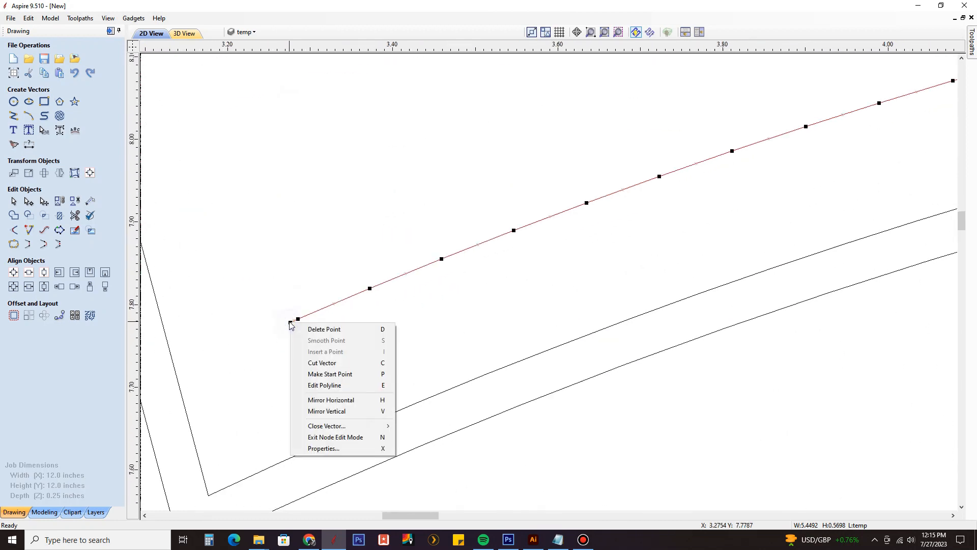
click(337, 374)
scroll(351, 349, down, 5)
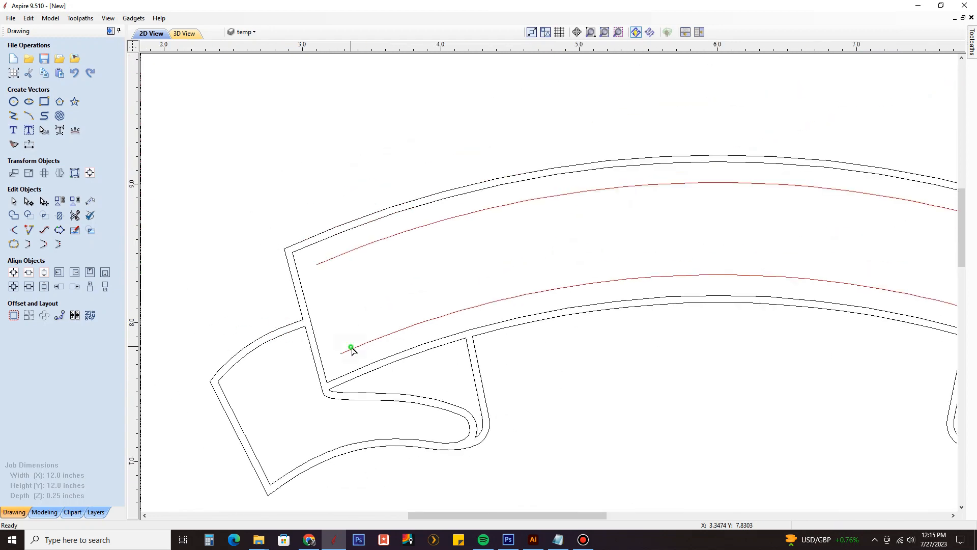
click(352, 350)
click(338, 257)
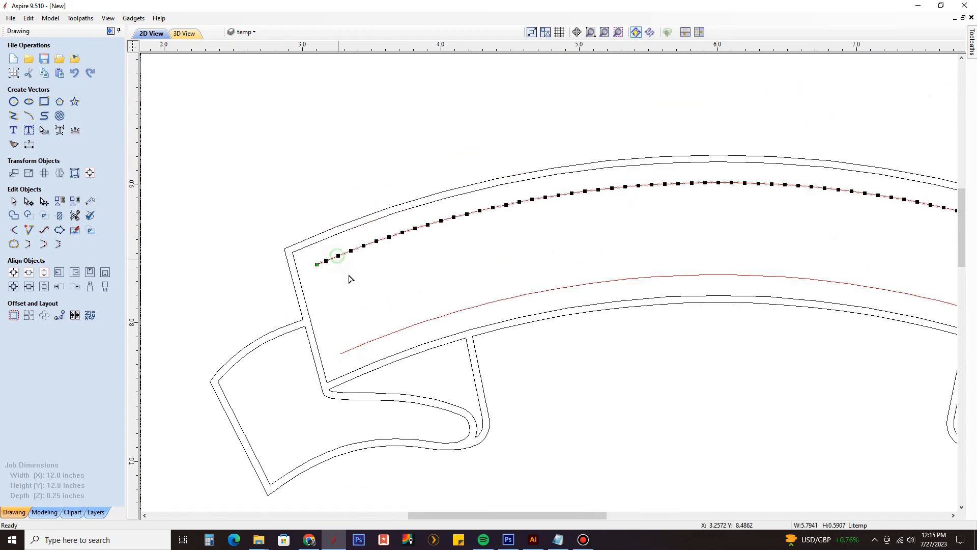
click(14, 201)
scroll(338, 203, down, 2)
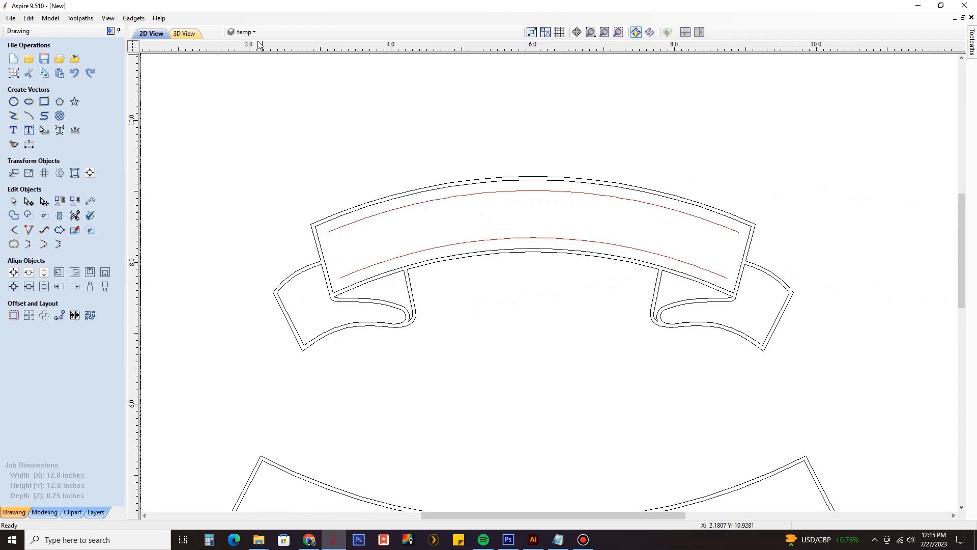
Step: Activate the text layer and create the text SERGEANT above the upper banner
click(256, 36)
click(275, 80)
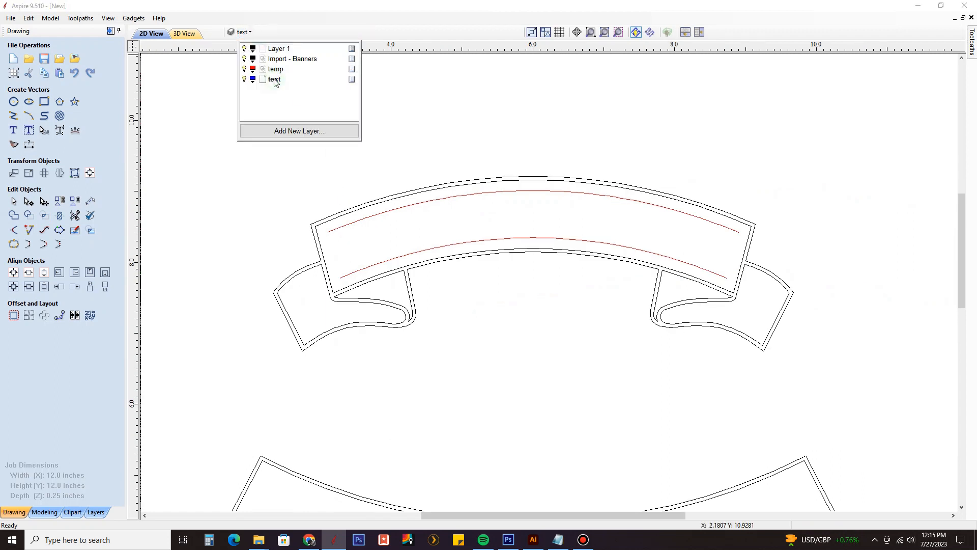
click(13, 130)
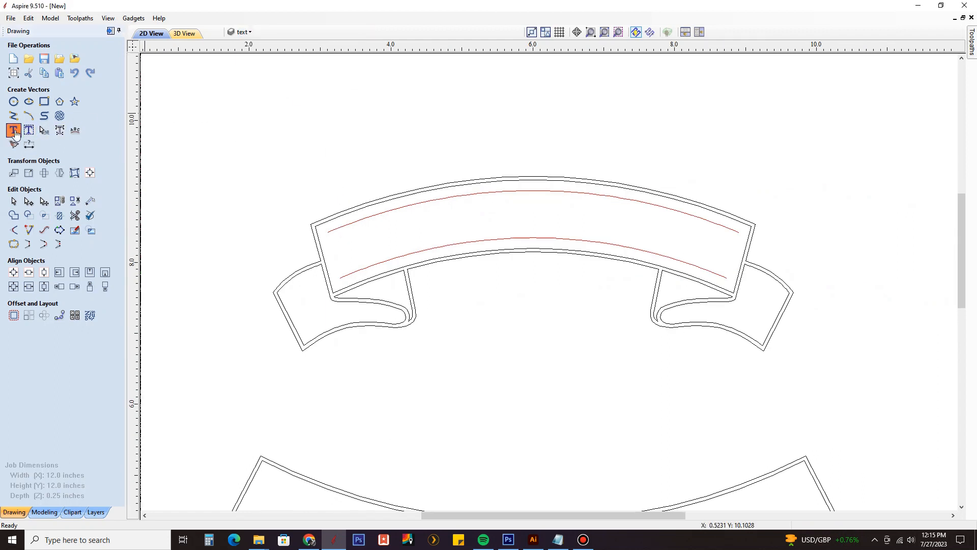
click(416, 133)
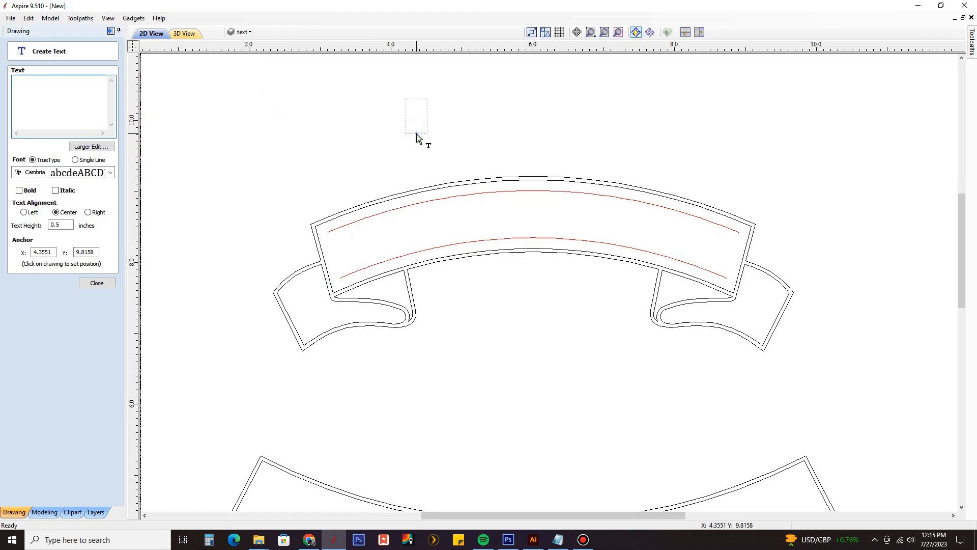
text(SERGEANT)
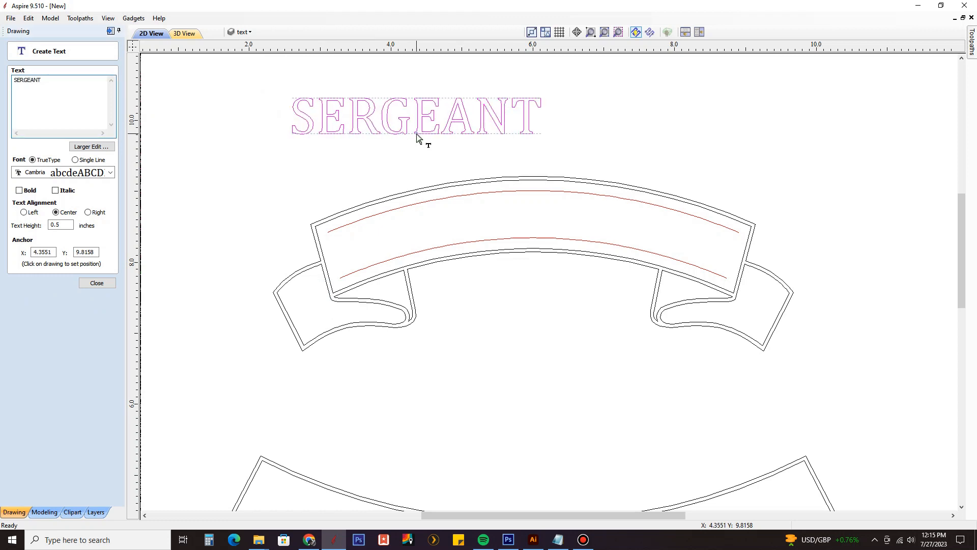
click(97, 282)
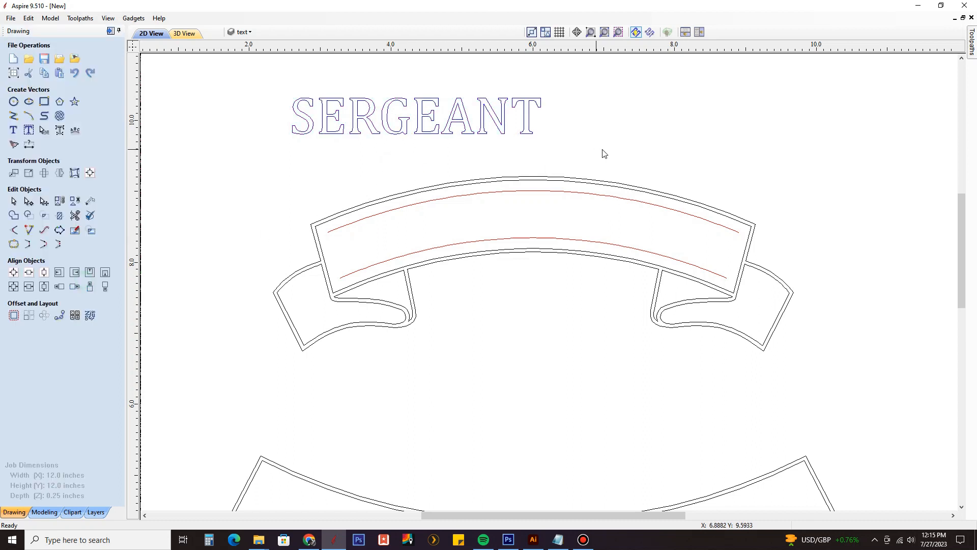
Step: Wrap the SERGEANT text onto the lower guide curve of the upper banner, with the letters aligned to the curve
middle_drag(605, 153, 617, 173)
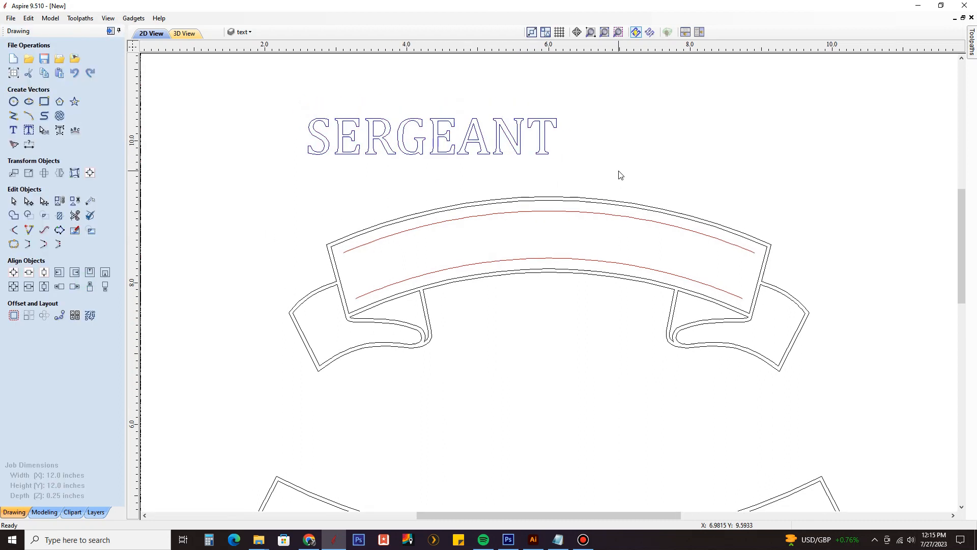
click(515, 154)
scroll(516, 154, up, 1)
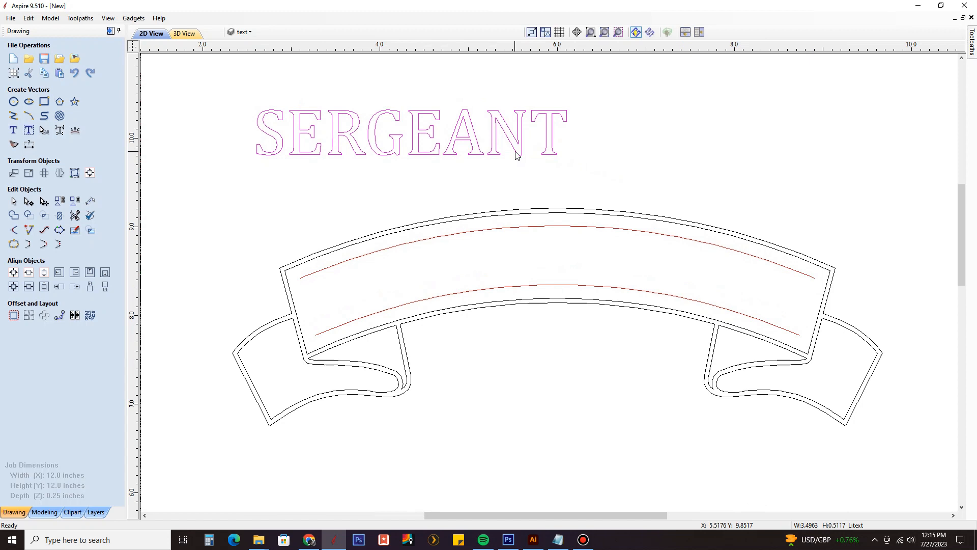
shift+click(545, 286)
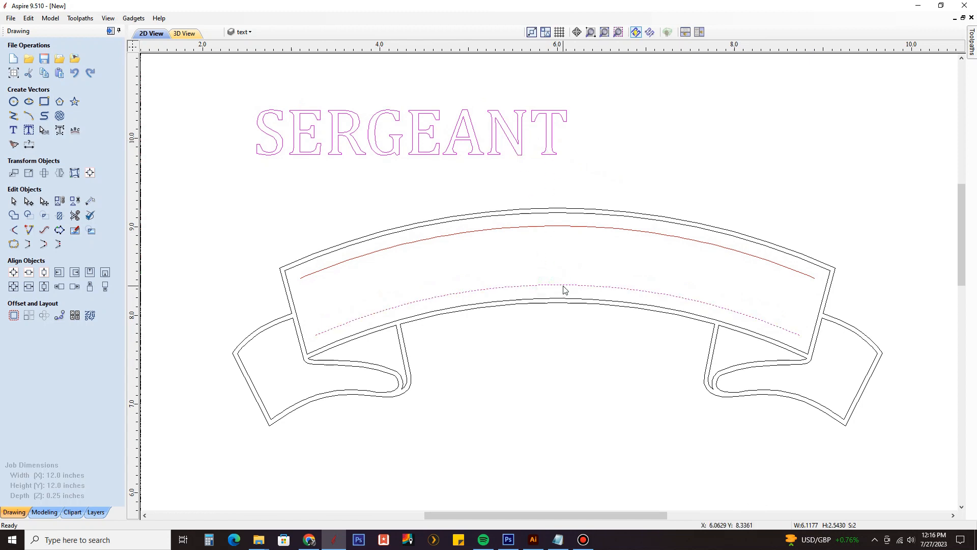
click(76, 132)
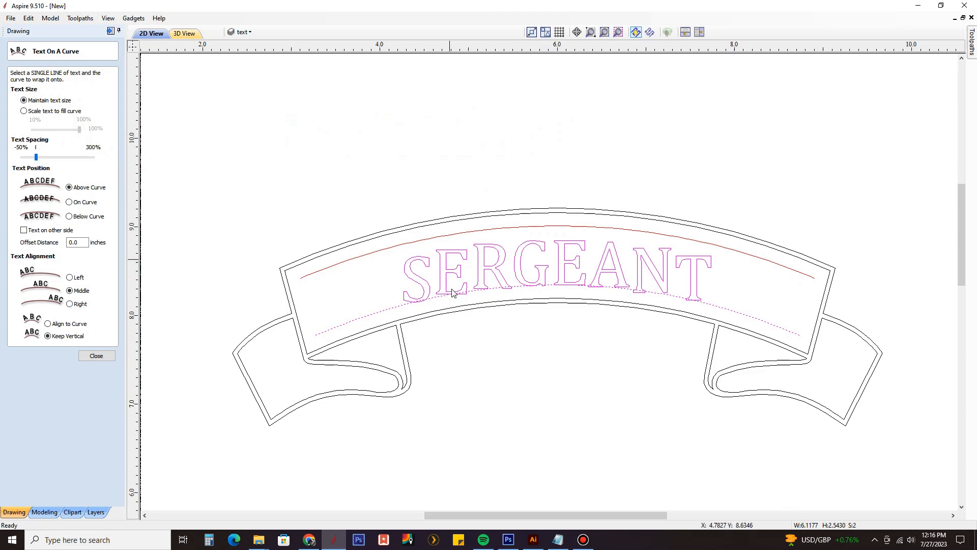
click(71, 325)
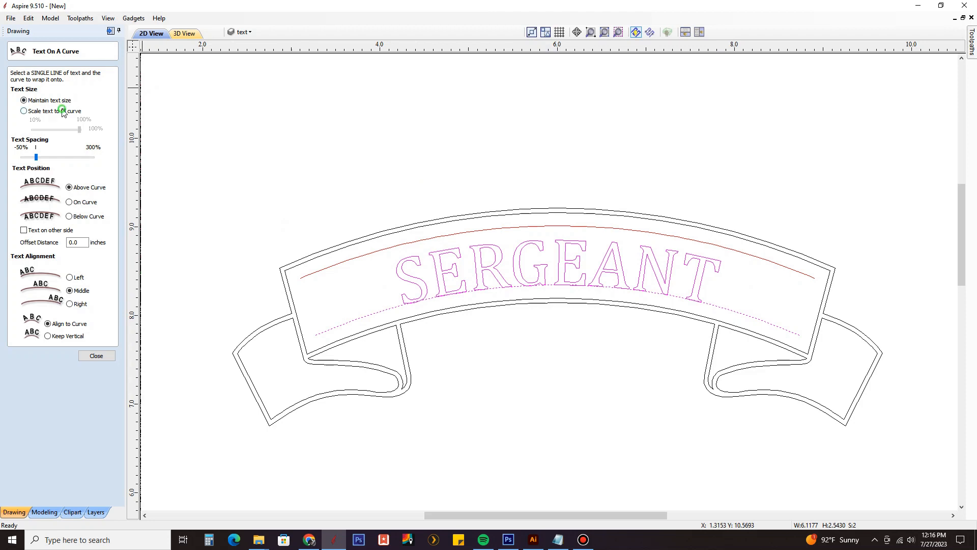
Step: Set the SERGEANT text to scale to fill the lower guide curve and examine how the letters fit inside the banner
click(24, 111)
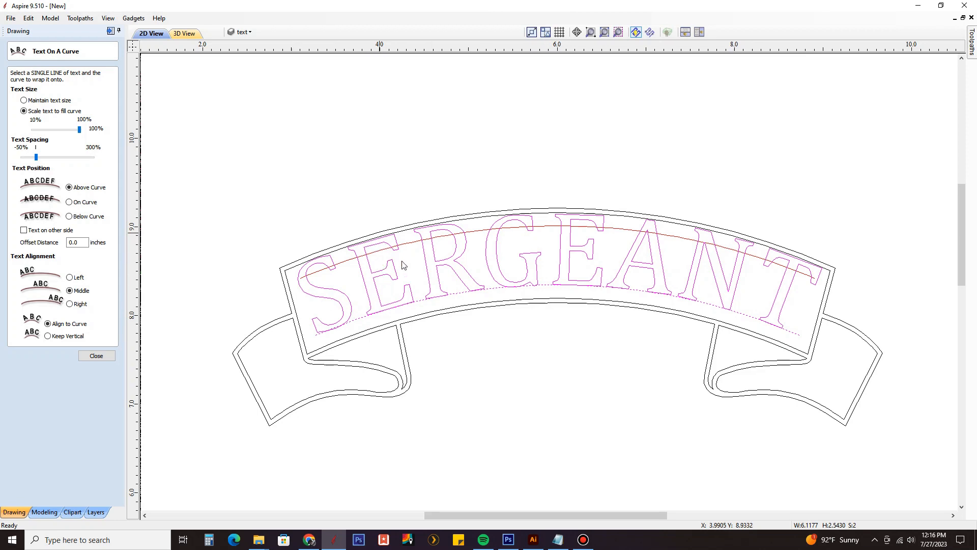
scroll(471, 222, up, 2)
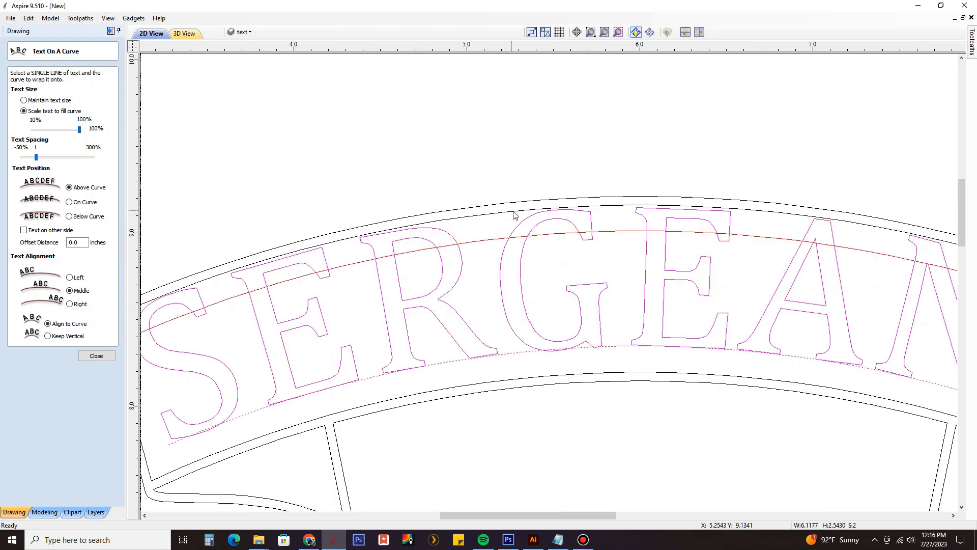
scroll(515, 214, up, 2)
scroll(510, 213, down, 3)
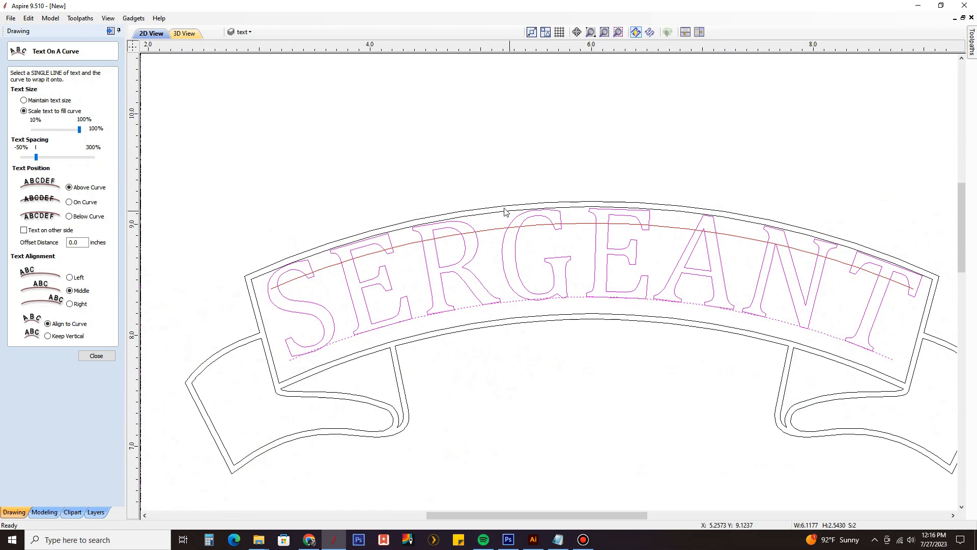
scroll(494, 235, up, 4)
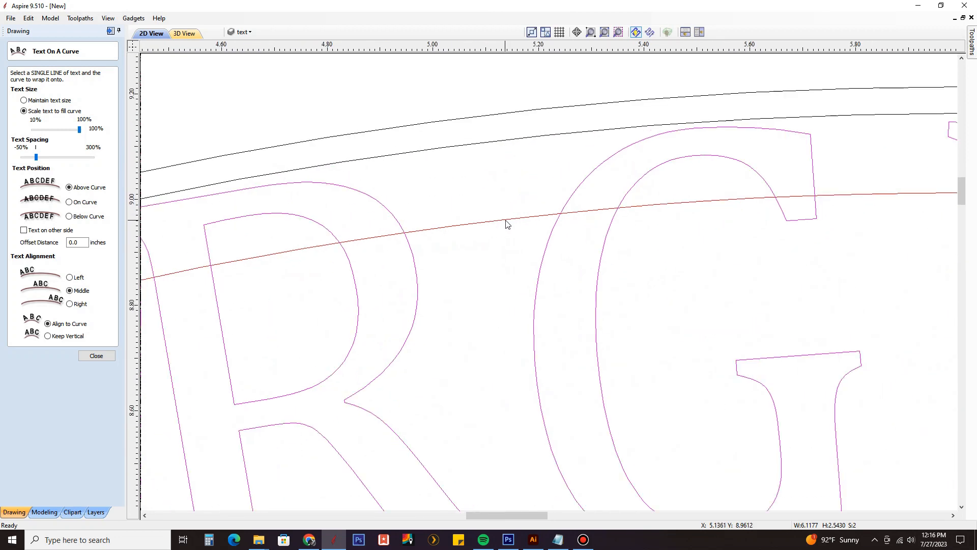
scroll(507, 223, down, 4)
scroll(554, 245, down, 2)
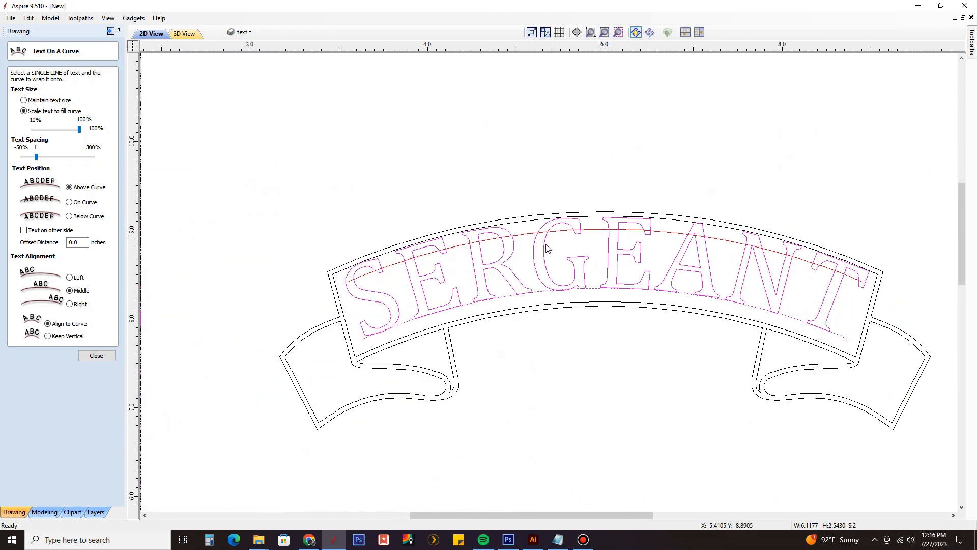
scroll(564, 254, up, 1)
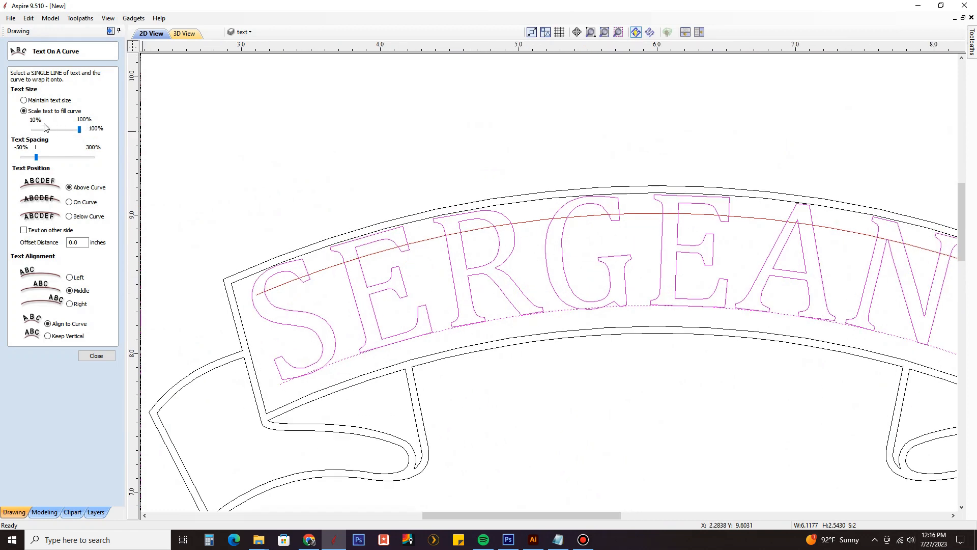
Step: Reduce the curve-fill scale of the SERGEANT text to 83% so the letters fit between the guide curves
drag(79, 133, 71, 132)
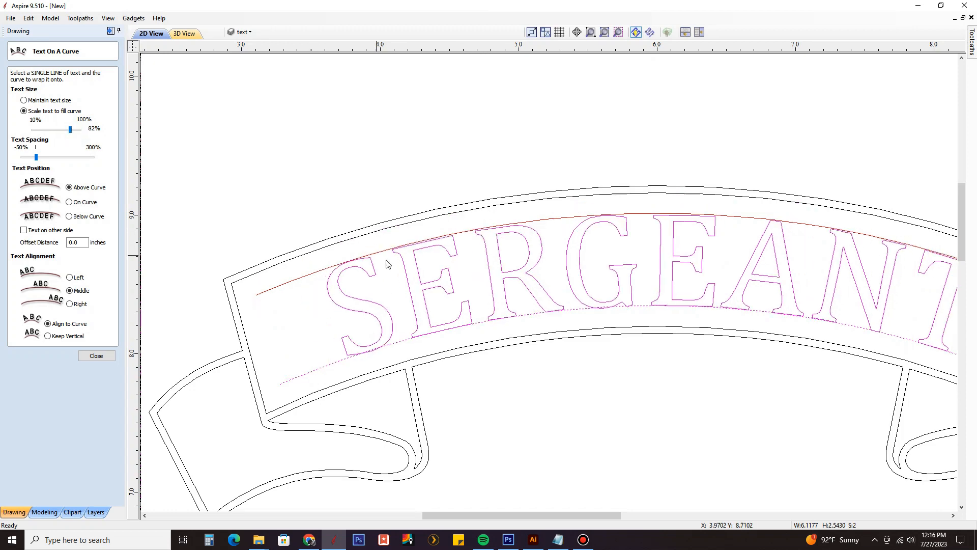
scroll(376, 262, down, 3)
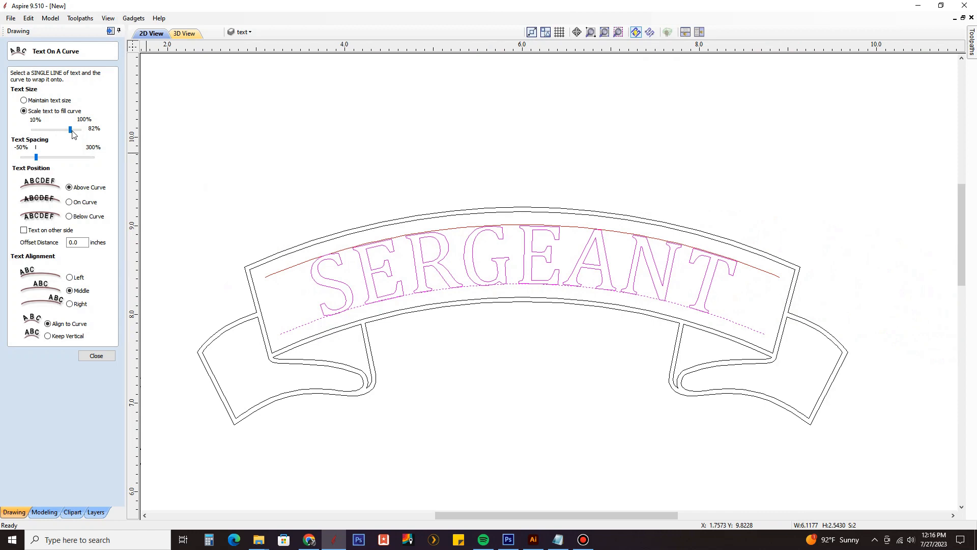
drag(72, 131, 72, 131)
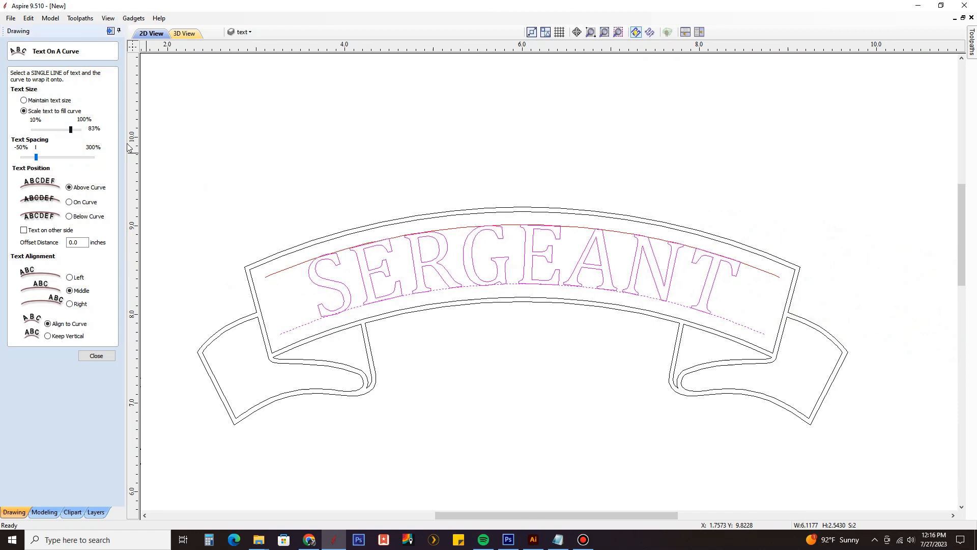
scroll(497, 228, up, 3)
scroll(500, 220, down, 3)
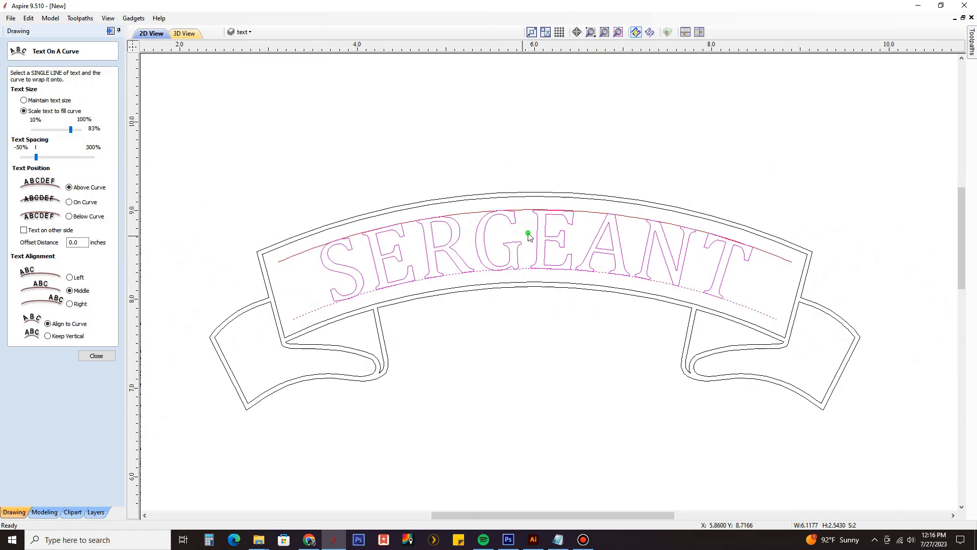
Step: Reselect the SERGEANT text together with the lower guide curve and set its curve-fill scale to 93%
click(528, 236)
click(512, 246)
scroll(525, 277, up, 1)
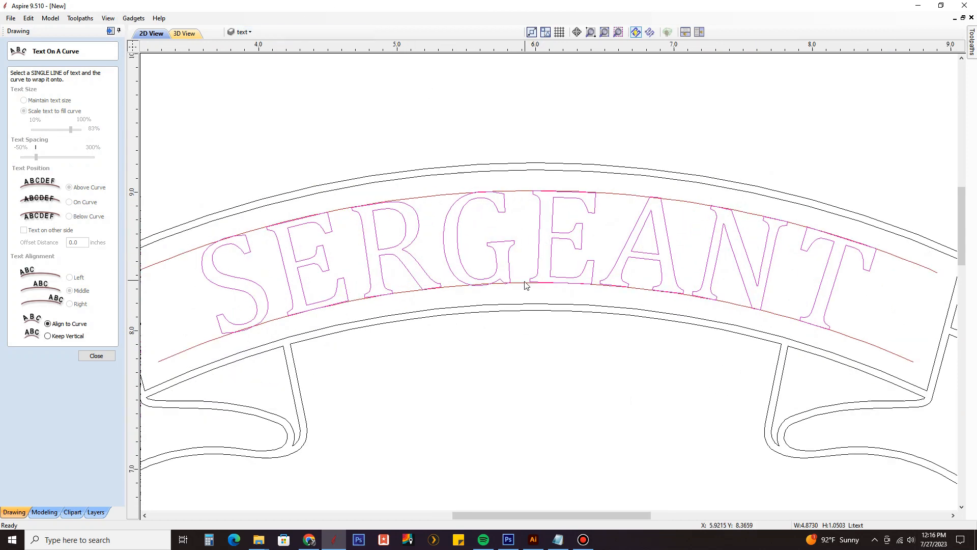
shift+click(525, 285)
scroll(520, 254, down, 1)
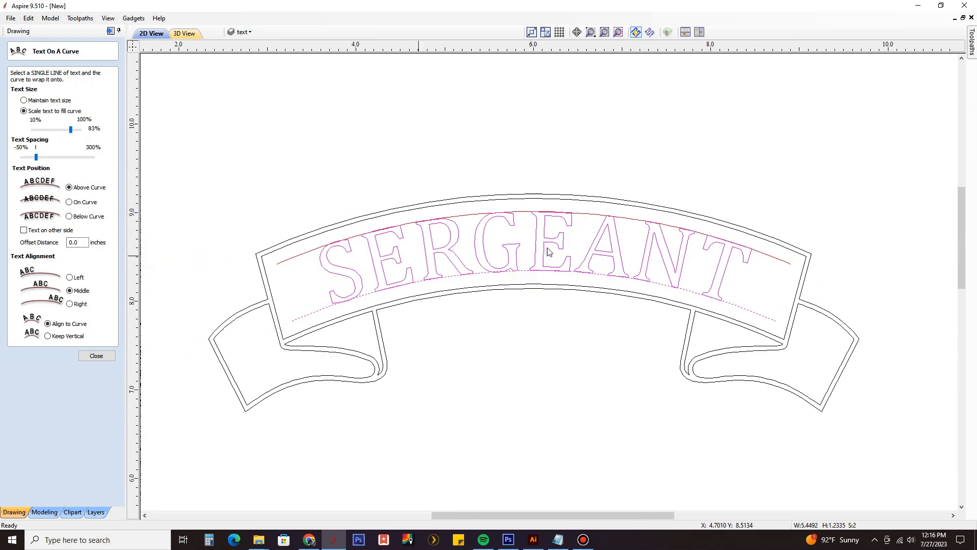
scroll(550, 224, up, 1)
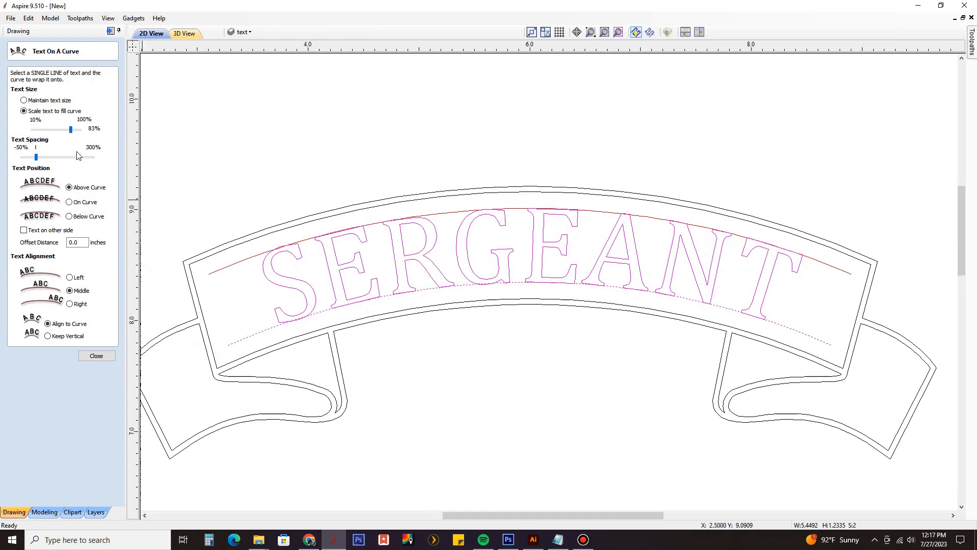
drag(71, 130, 76, 130)
scroll(354, 236, up, 1)
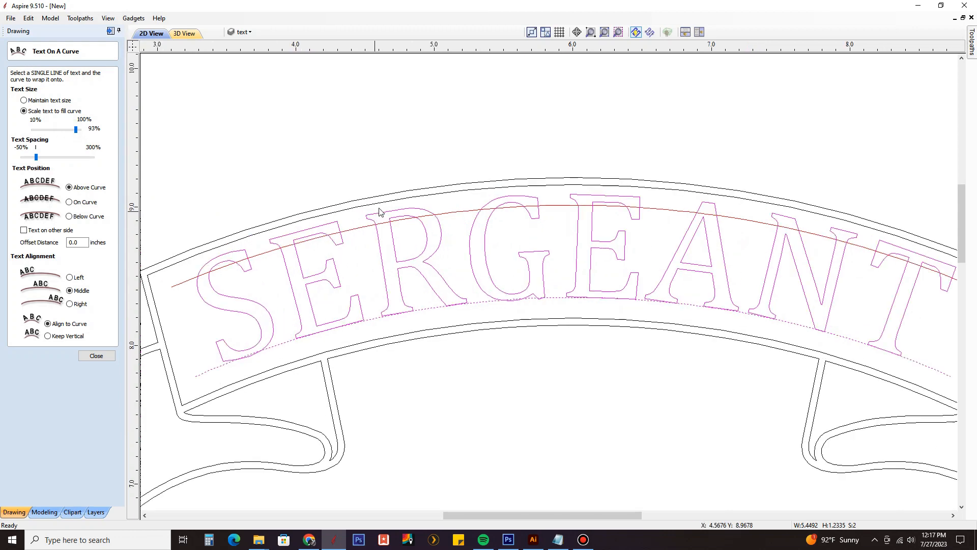
scroll(413, 222, up, 4)
scroll(493, 210, down, 5)
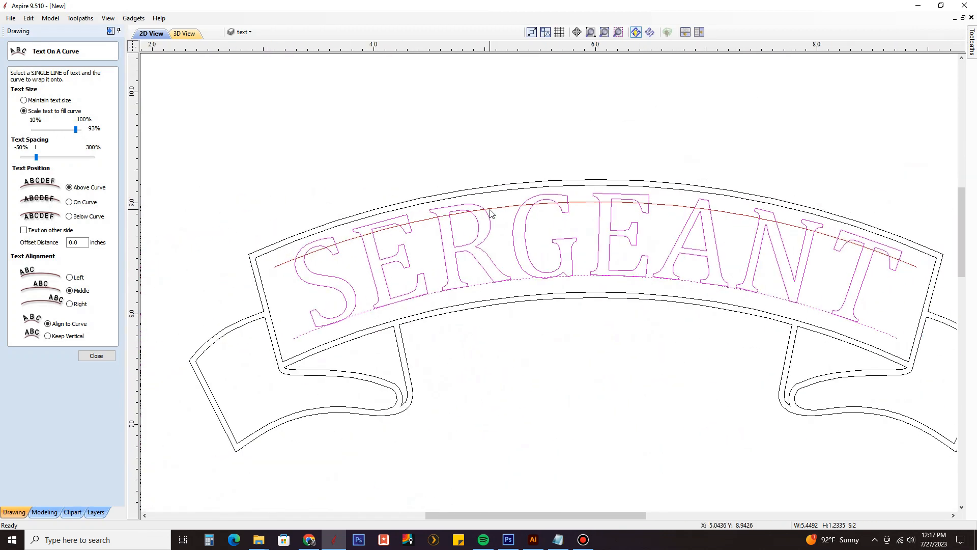
Step: Widen the SERGEANT letter spacing until the letters fit beneath the upper guide curve, and finish the text-on-curve editing
click(42, 158)
drag(44, 160, 51, 161)
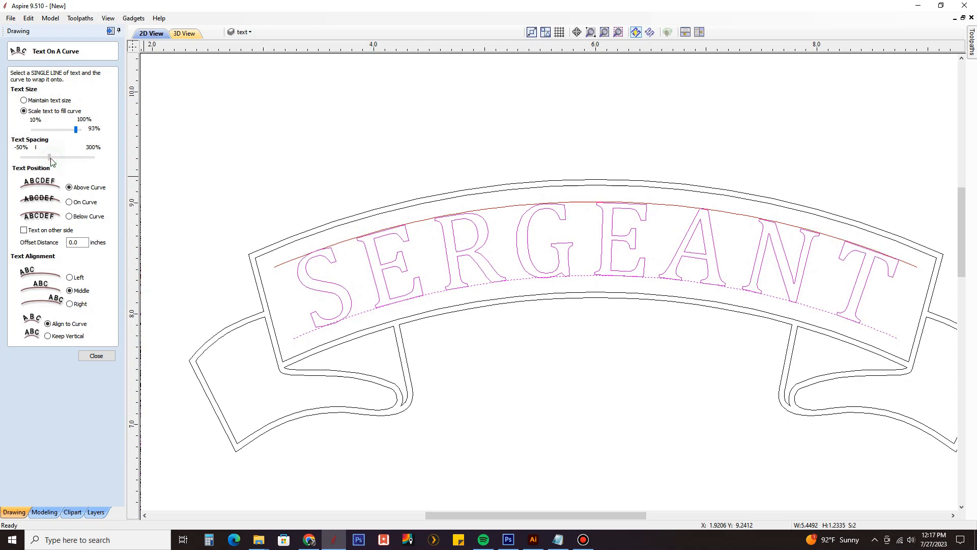
click(286, 165)
scroll(297, 174, down, 4)
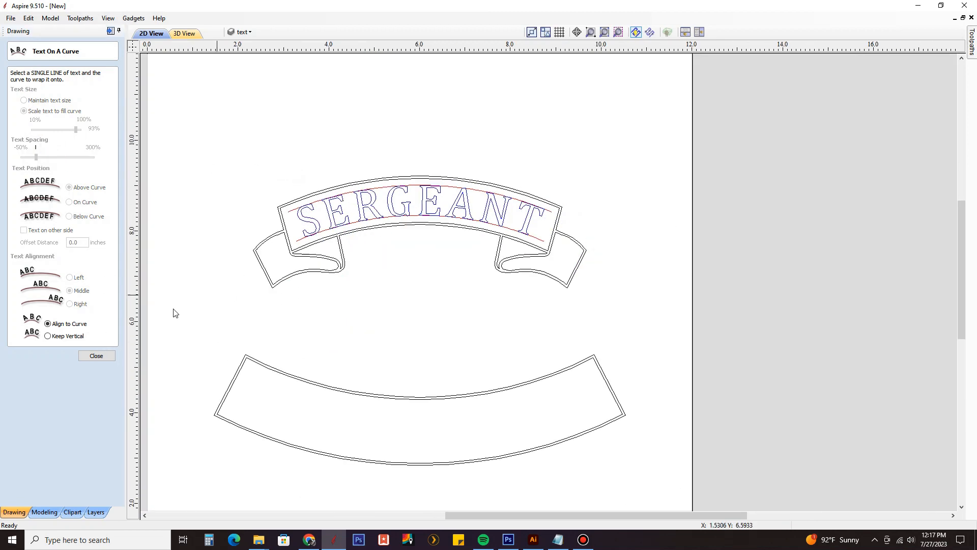
click(96, 355)
Step: Hide the temp layer and examine the SERGEANT text inside the upper banner without its guide curves
click(242, 32)
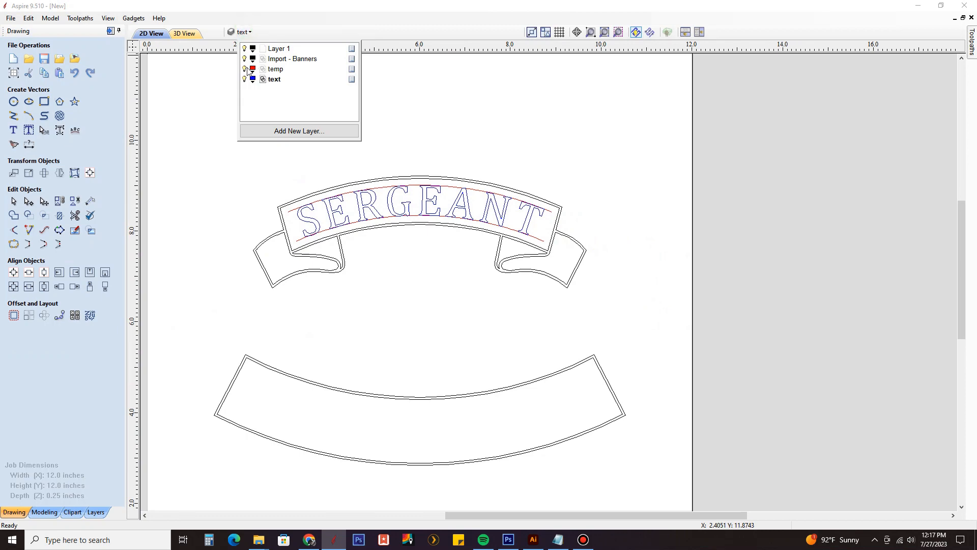
click(245, 69)
scroll(476, 215, up, 2)
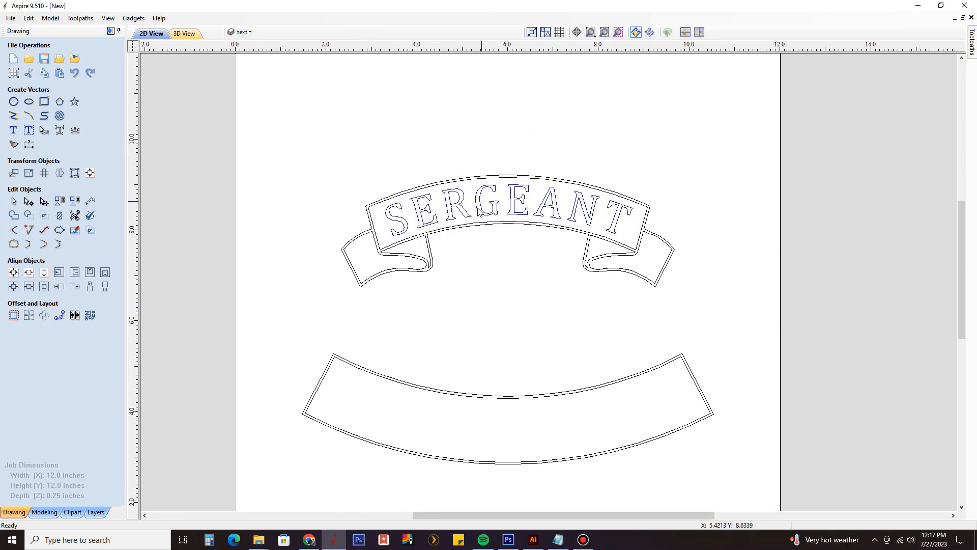
scroll(544, 220, down, 2)
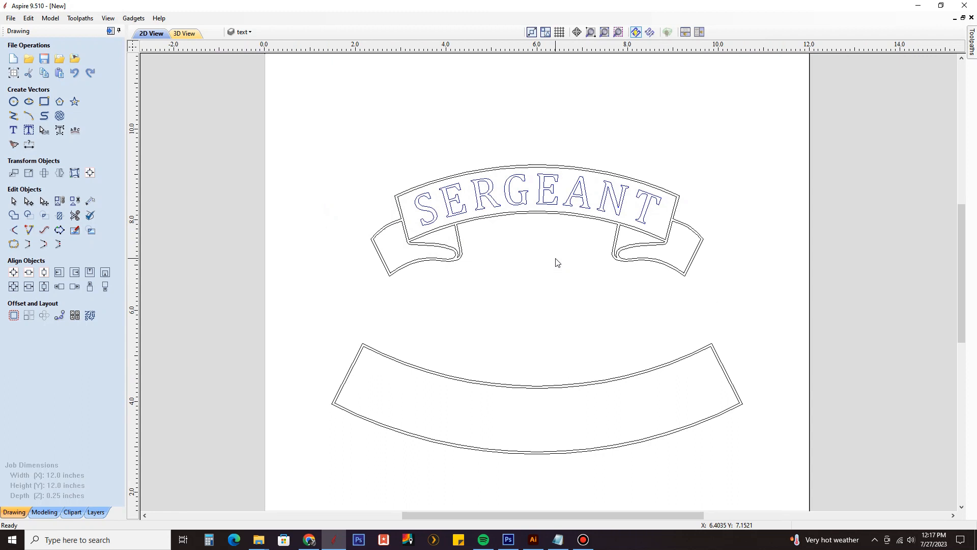
Step: Make temp the active, visible layer for building the lower banner's guide curves
scroll(590, 297, up, 3)
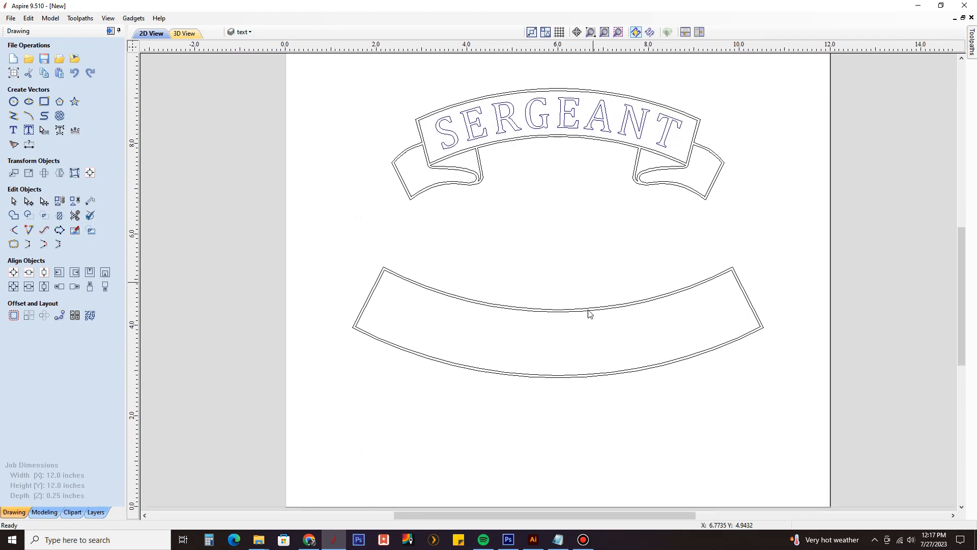
click(256, 32)
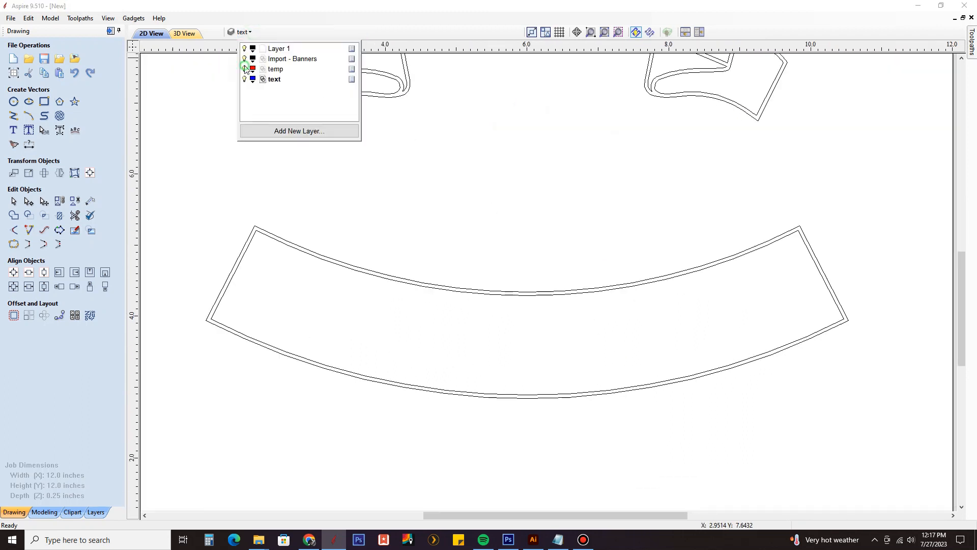
click(275, 69)
Step: Offset the inner outline of the lower banner inwards by 0.2 inches on the temp layer
click(436, 293)
scroll(524, 295, up, 3)
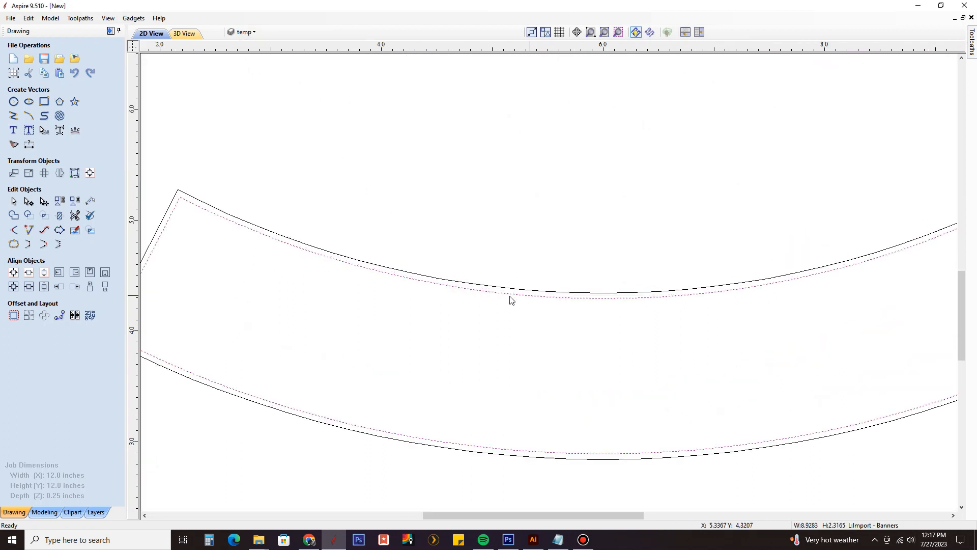
scroll(505, 293, down, 1)
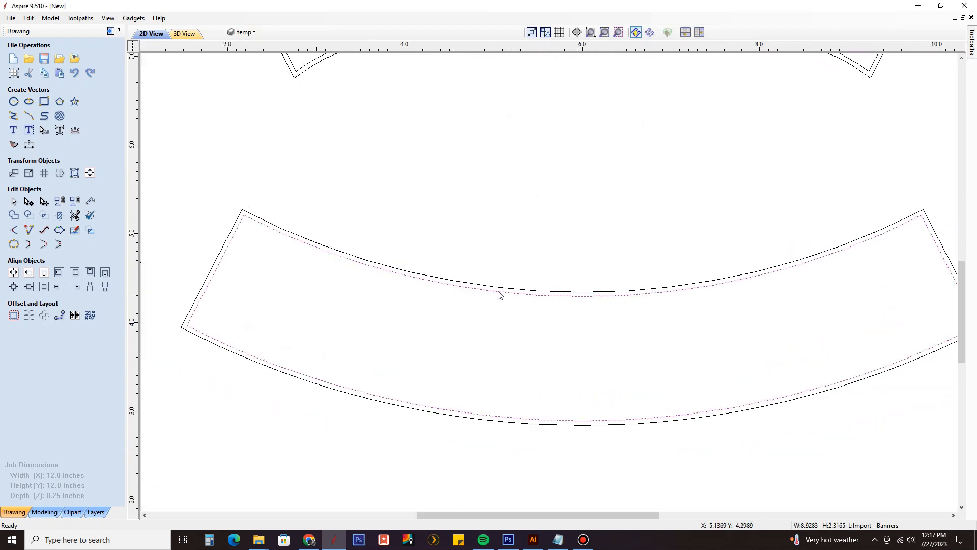
click(15, 316)
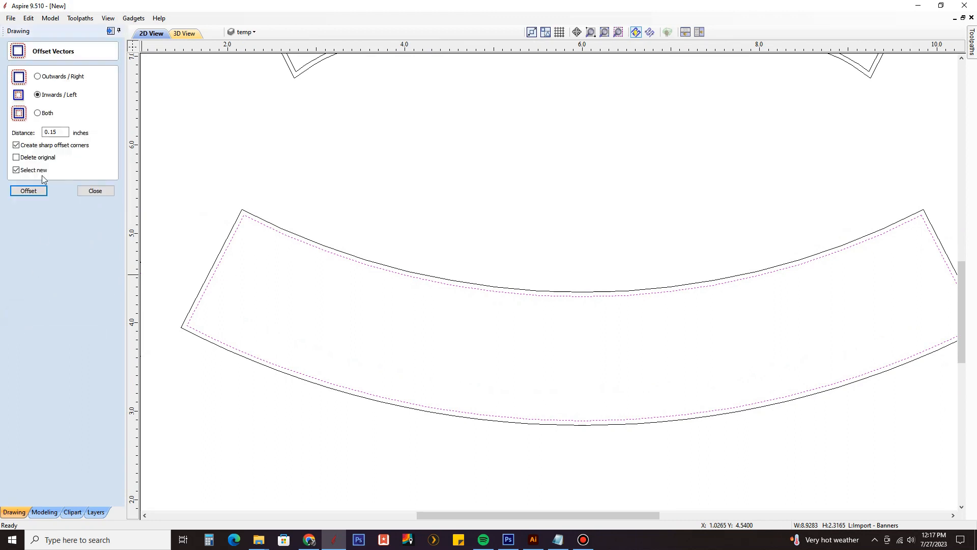
click(52, 132)
click(30, 191)
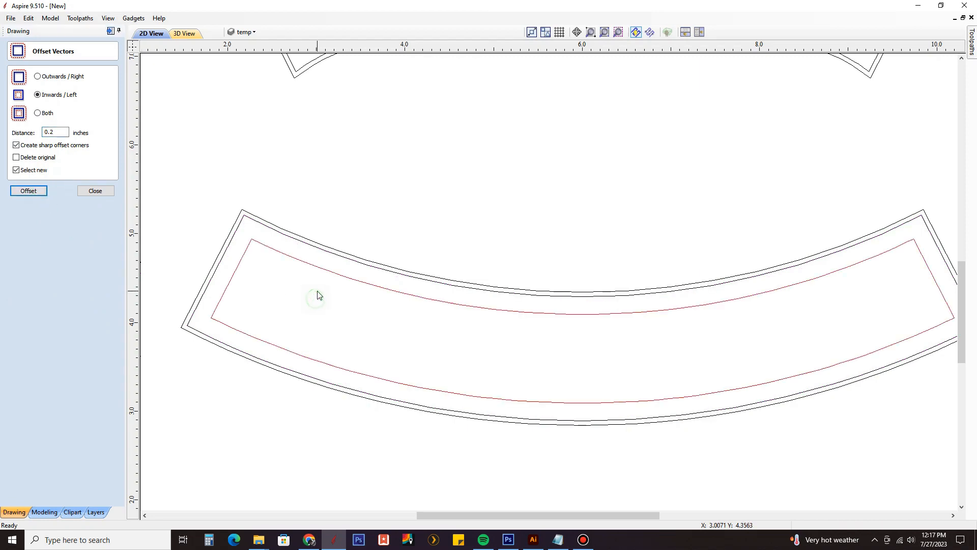
scroll(317, 296, down, 2)
key(Escape)
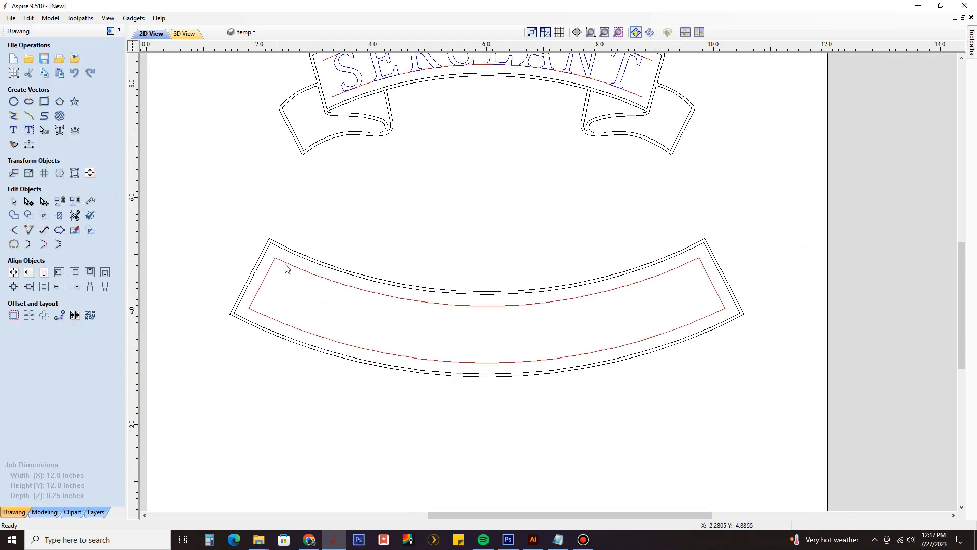
Step: Edit the nodes of the lower banner's offset outline and make its lower left corner node the start point
click(283, 262)
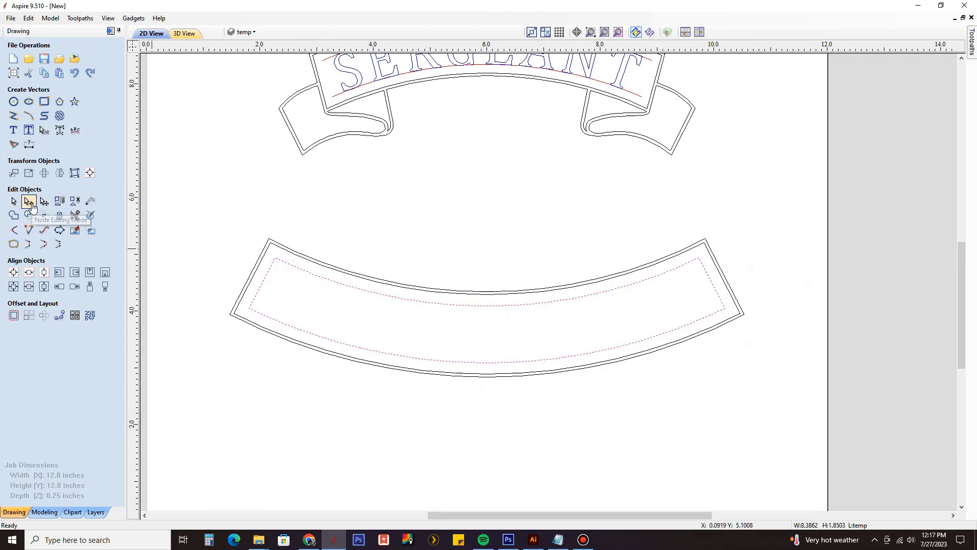
click(31, 205)
scroll(262, 299, up, 3)
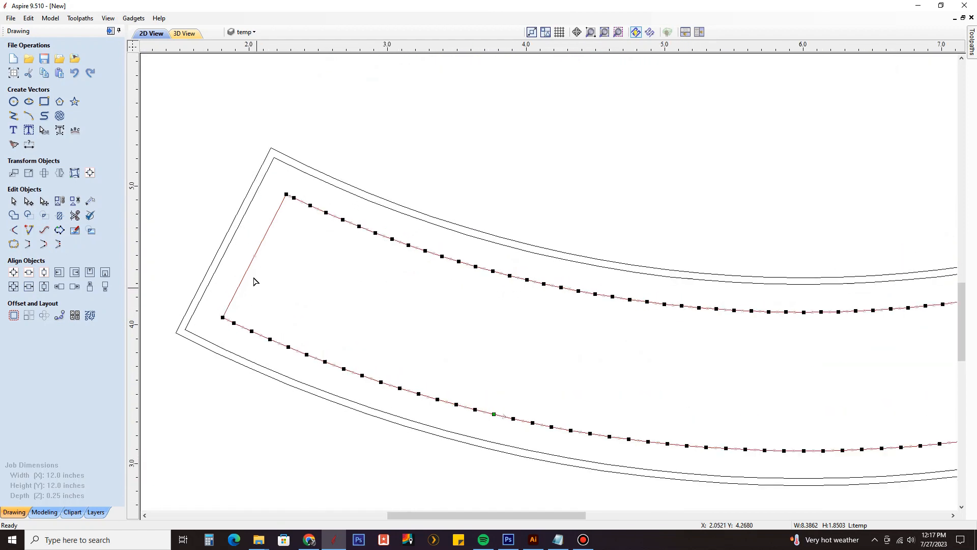
middle_drag(254, 281, 349, 280)
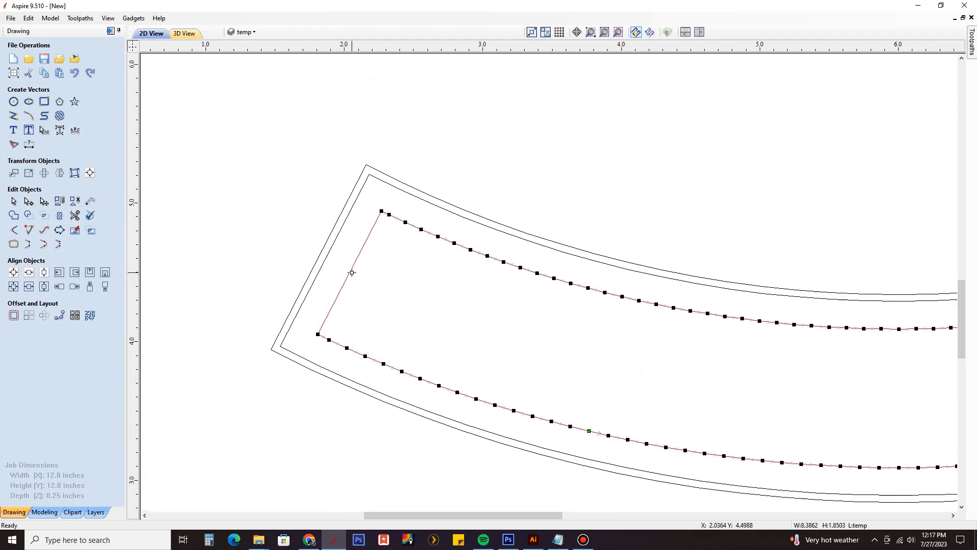
scroll(335, 333, up, 3)
right_click(271, 338)
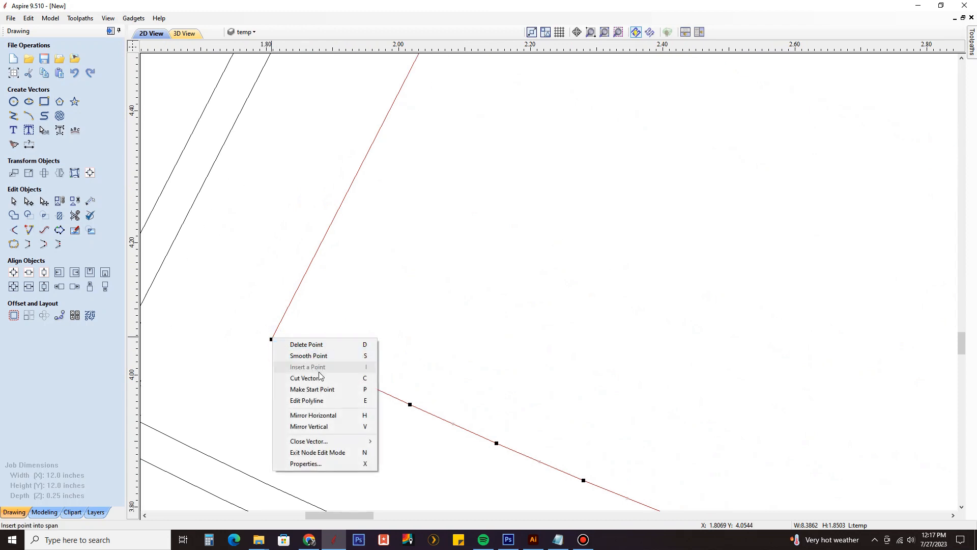
click(312, 389)
scroll(322, 379, down, 2)
Step: Cut the offset outline at its upper left corner node and delete the straight segment at its left end
middle_drag(400, 223, 381, 345)
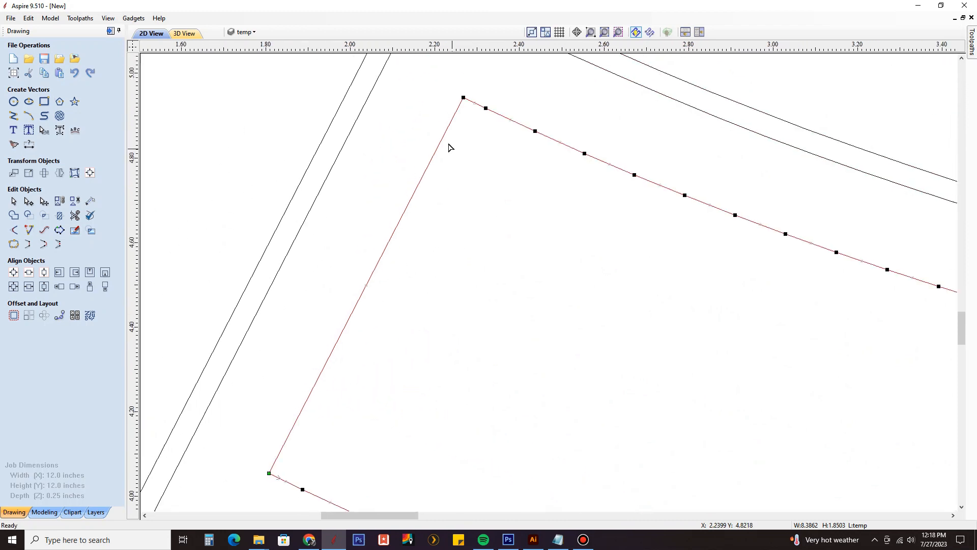
right_click(463, 97)
click(498, 139)
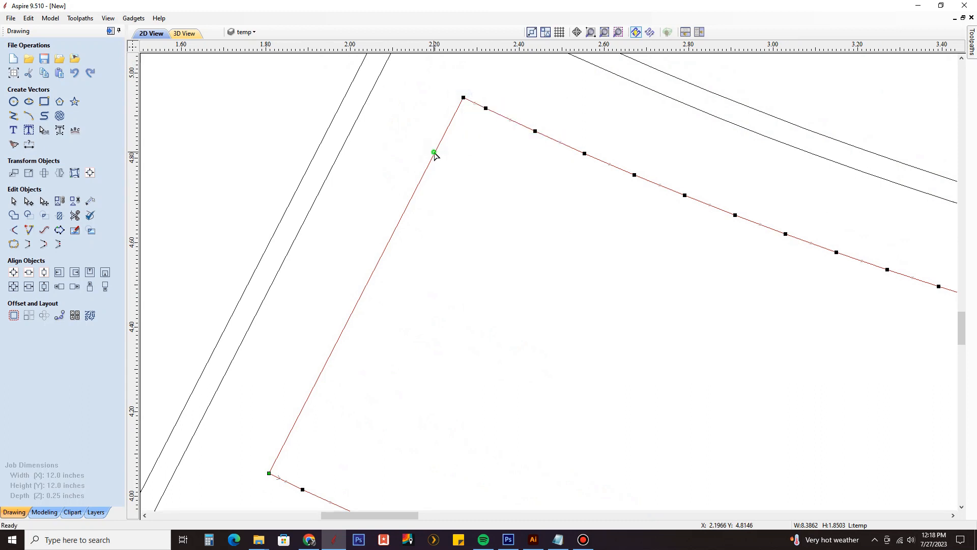
scroll(443, 155, down, 2)
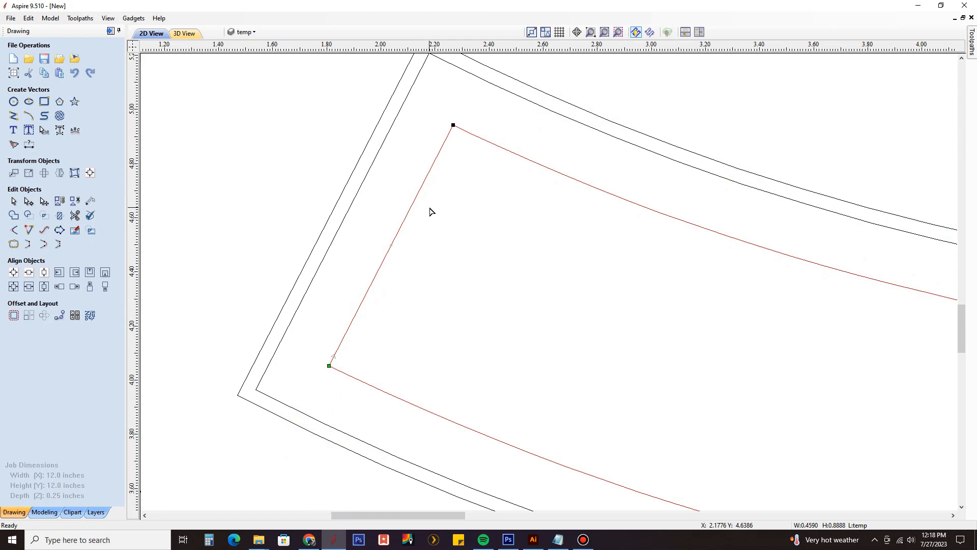
key(Delete)
scroll(354, 195, down, 5)
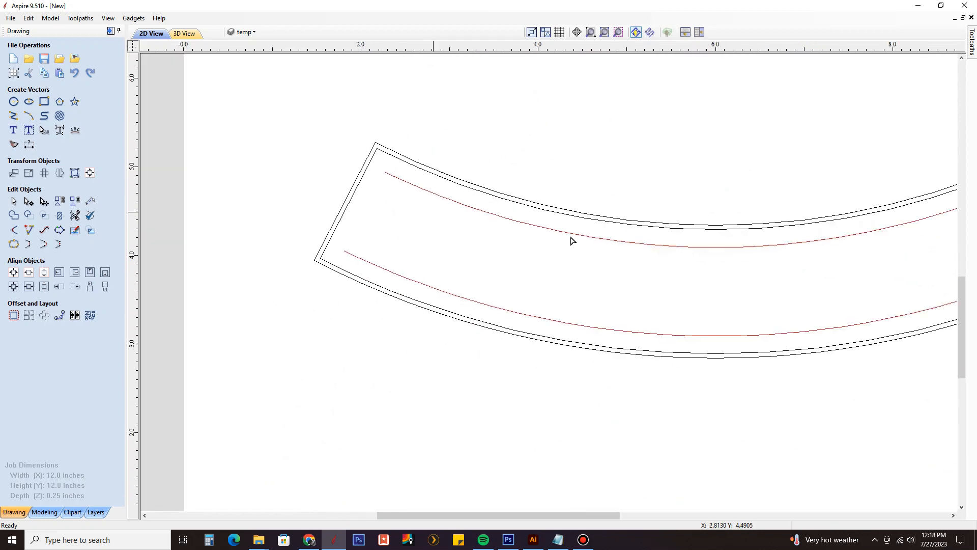
Step: Cut the lower banner's offset outline at its upper and lower right corner nodes and delete the straight segment between them
middle_drag(612, 240, 379, 252)
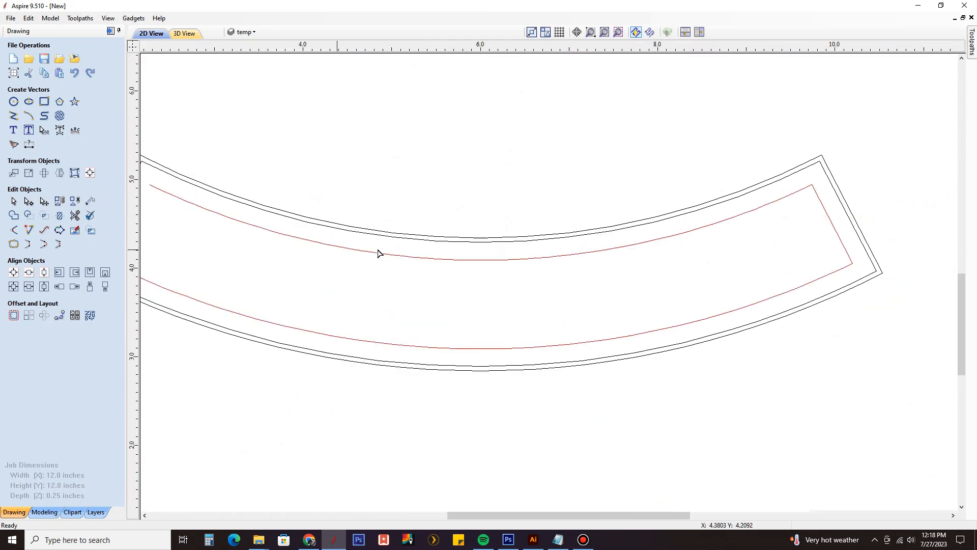
click(826, 205)
scroll(825, 204, up, 3)
right_click(773, 178)
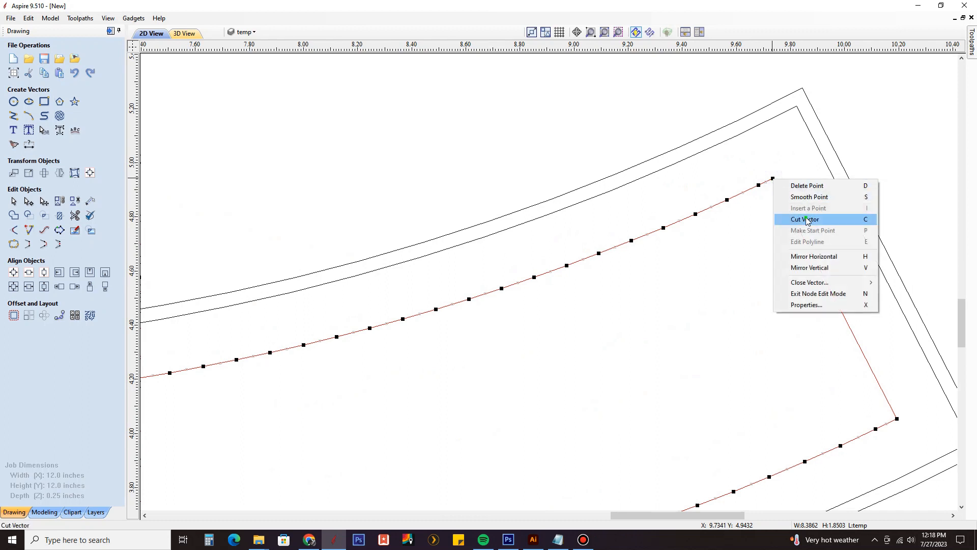
click(806, 219)
right_click(896, 418)
click(924, 326)
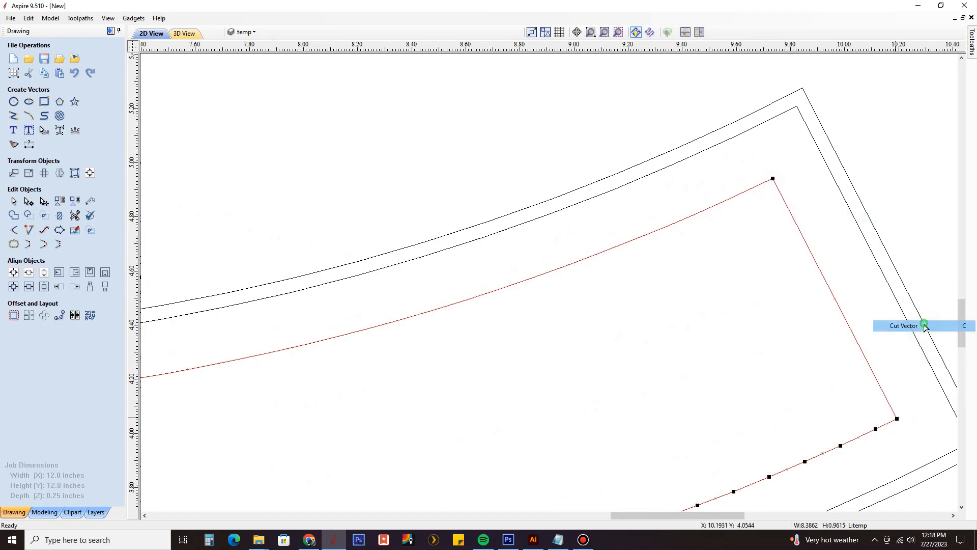
click(838, 309)
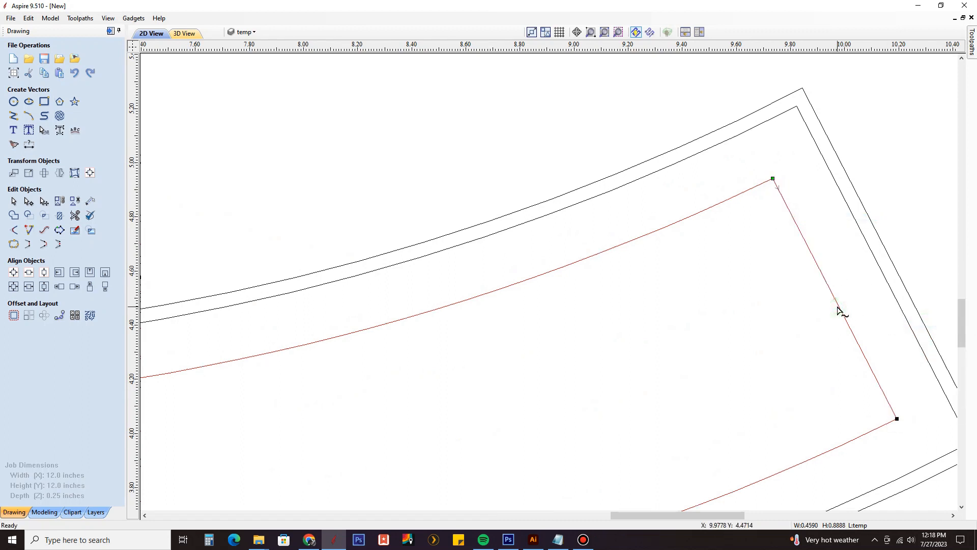
key(Delete)
scroll(760, 264, down, 6)
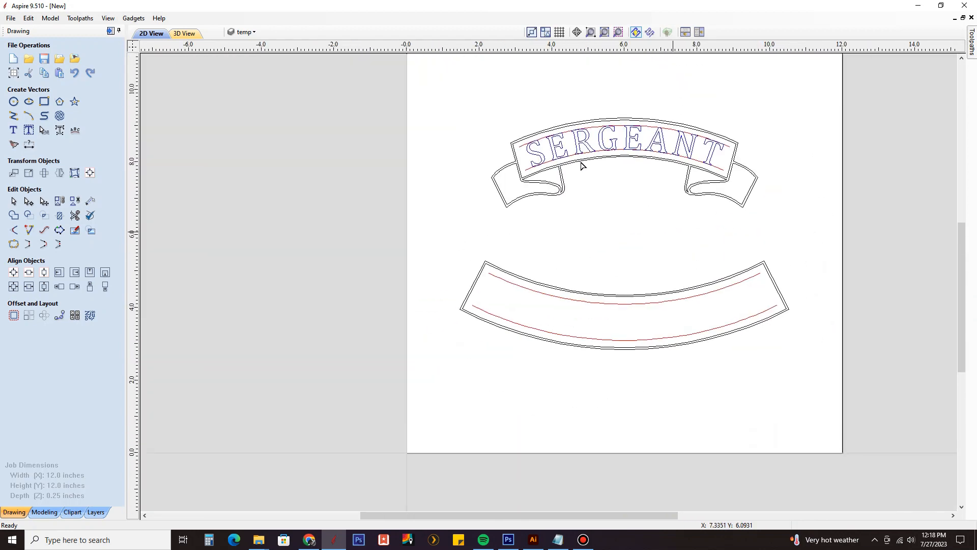
Step: Make text the active layer and create the text POLICE DEPARTMENT below the lower banner's left end in Cambria, 0.5 inches high
click(249, 32)
click(274, 80)
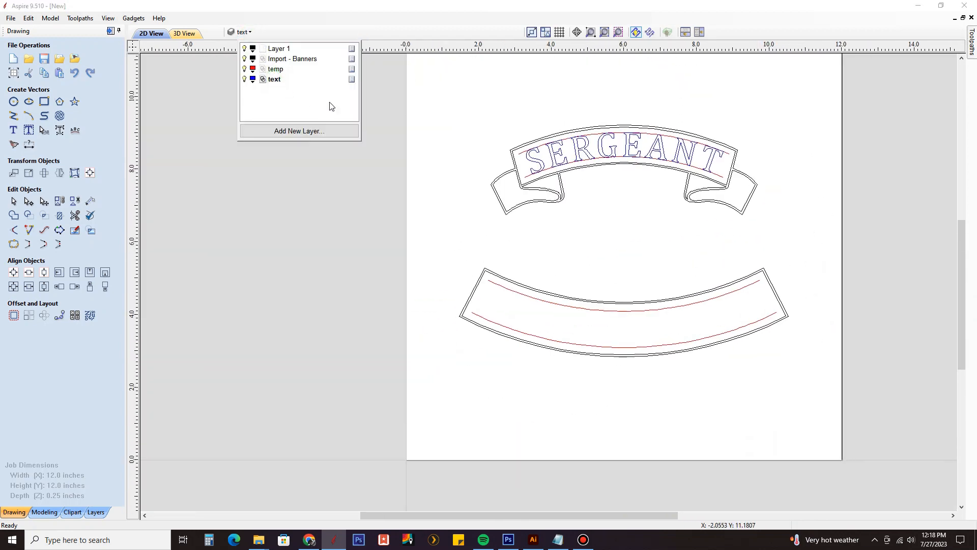
click(13, 130)
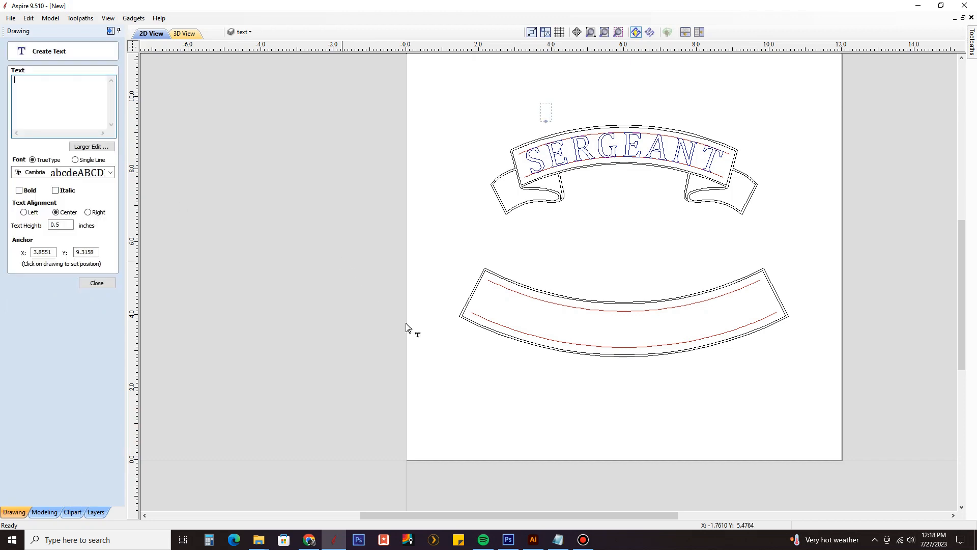
click(479, 410)
text(POLICE)
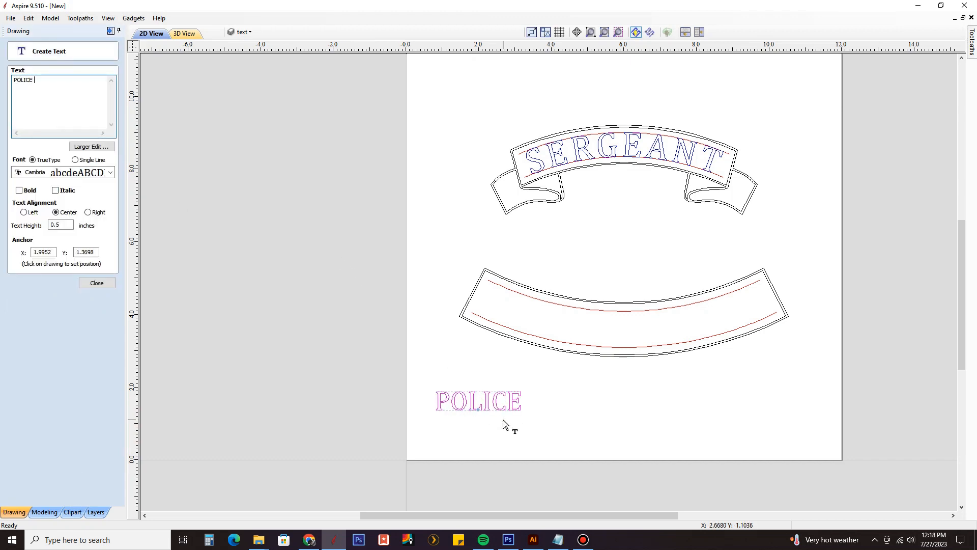
text( DEPART)
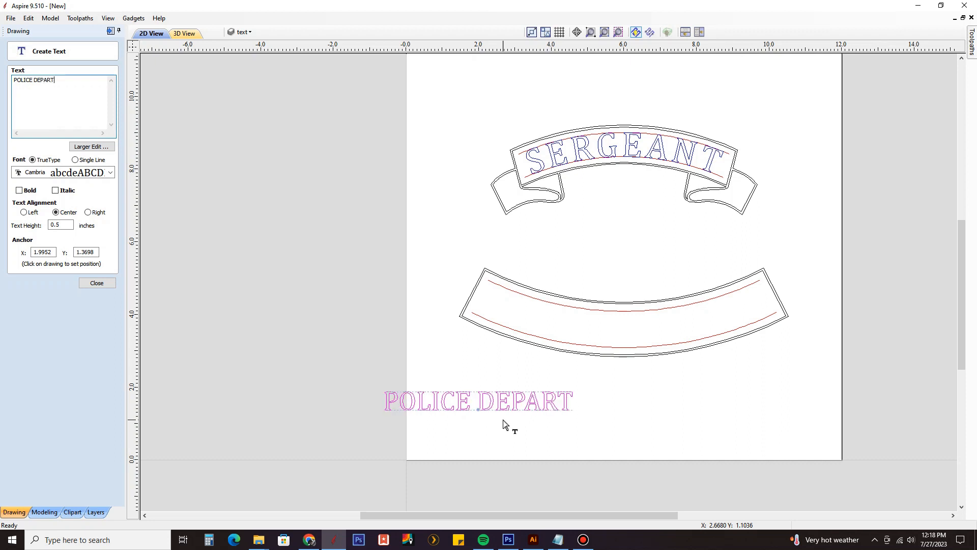
text(<EMT)
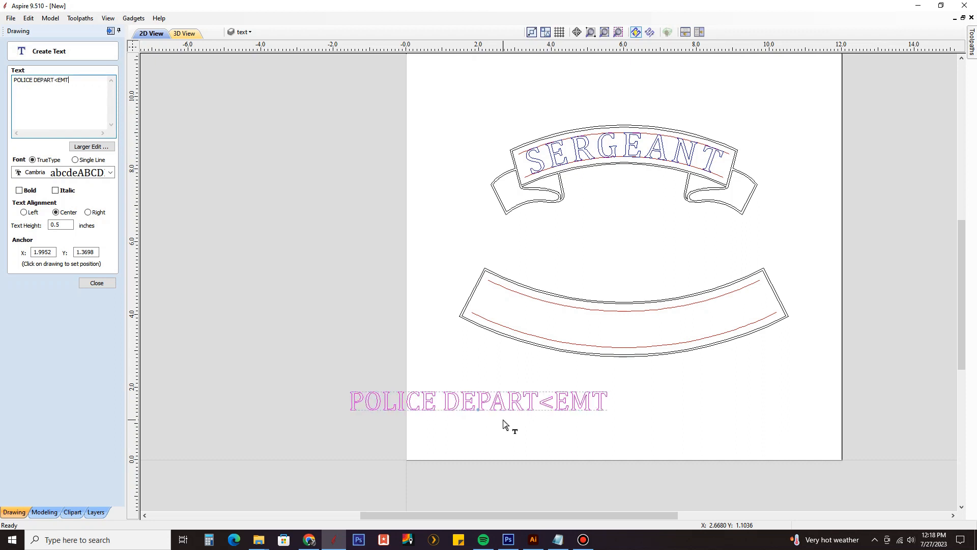
key(BackSpace)
key(BackSpace)
key(BackSpace)
key(BackSpace)
text(MEN)
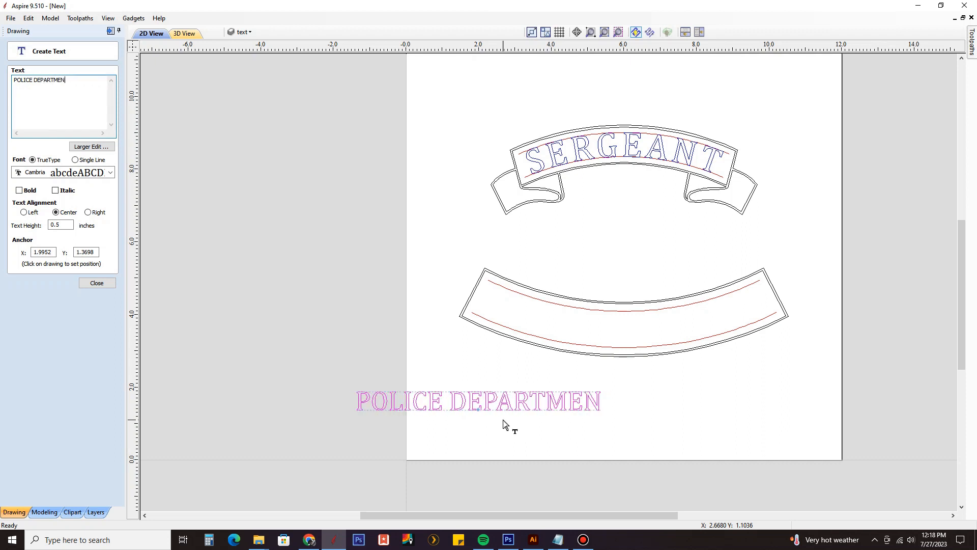
text(T)
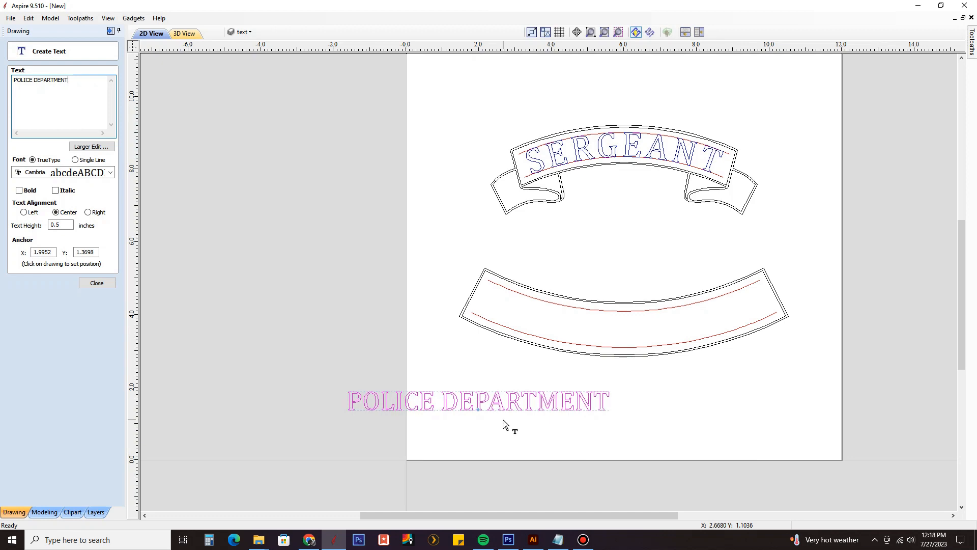
click(99, 283)
Step: Move the POLICE DEPARTMENT text to the right so it sits roughly centred below the lower banner
click(456, 401)
drag(457, 401, 595, 403)
scroll(605, 402, up, 3)
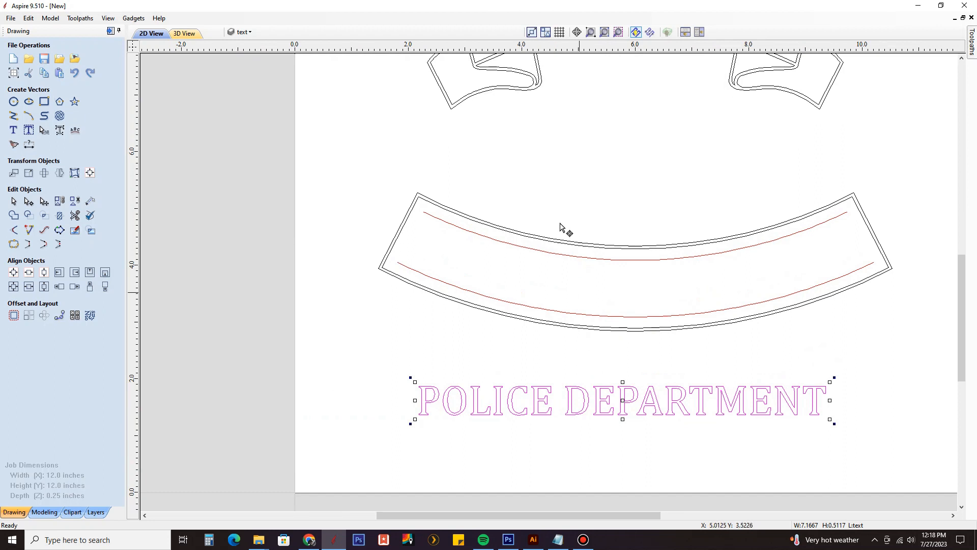
Step: Wrap the text below the lower banner's upper guide curve, aligned to the curve and scaled to fill it
middle_drag(579, 389, 529, 419)
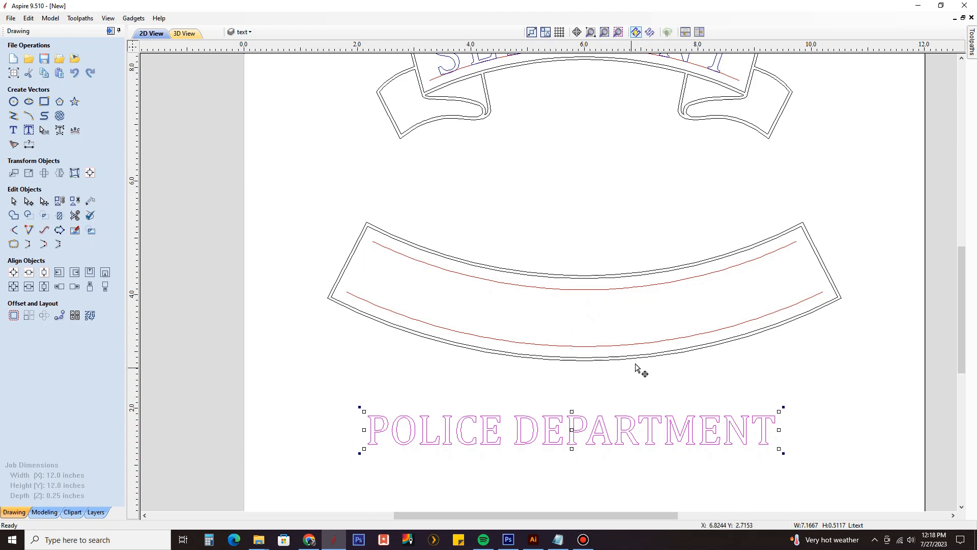
shift+click(583, 289)
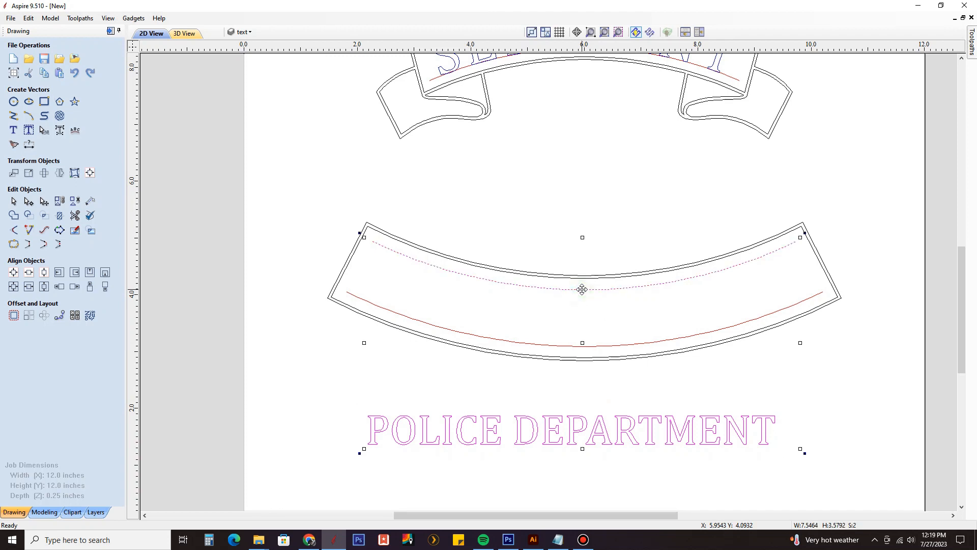
click(74, 131)
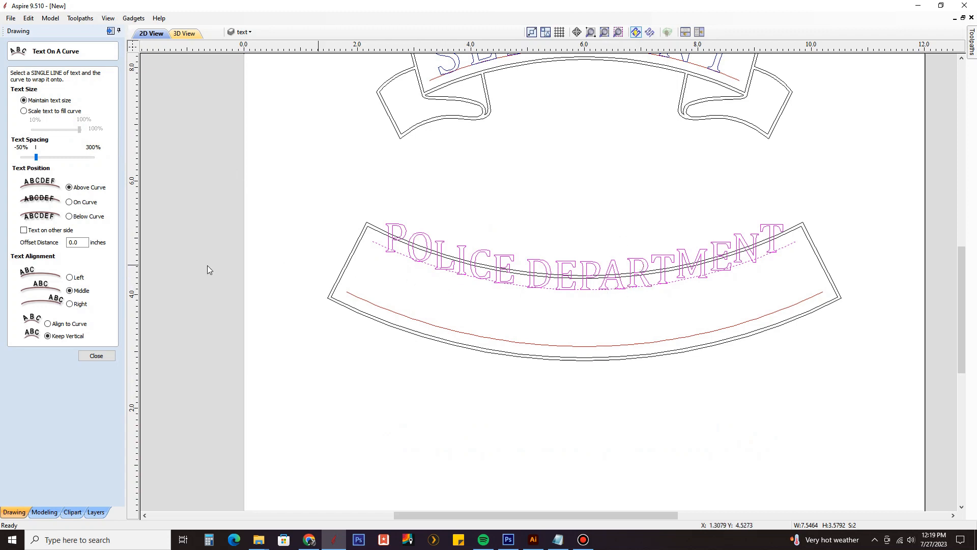
click(77, 326)
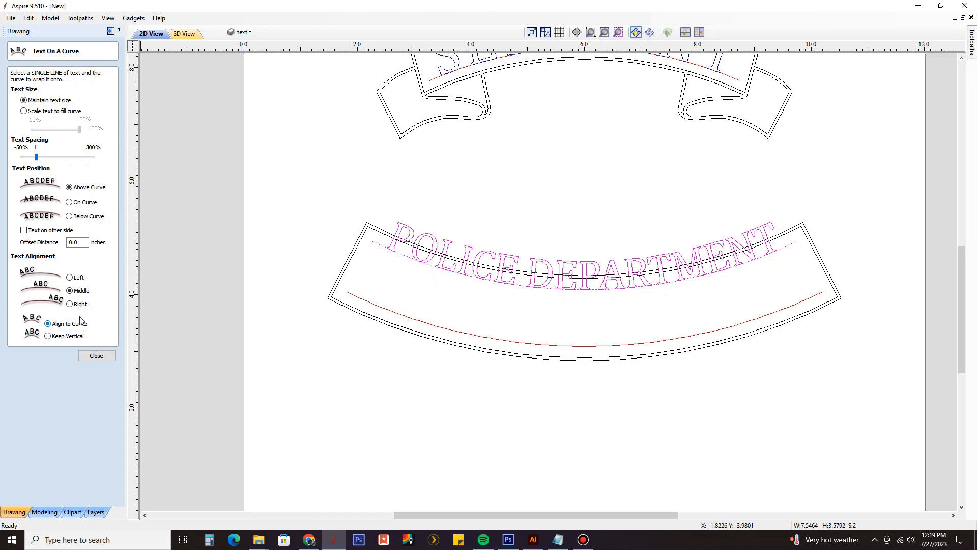
click(85, 218)
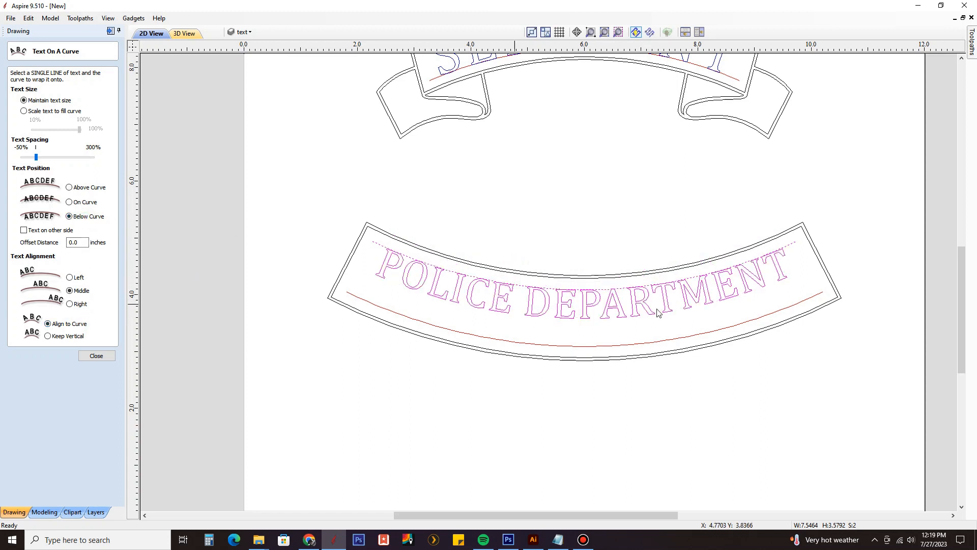
click(68, 112)
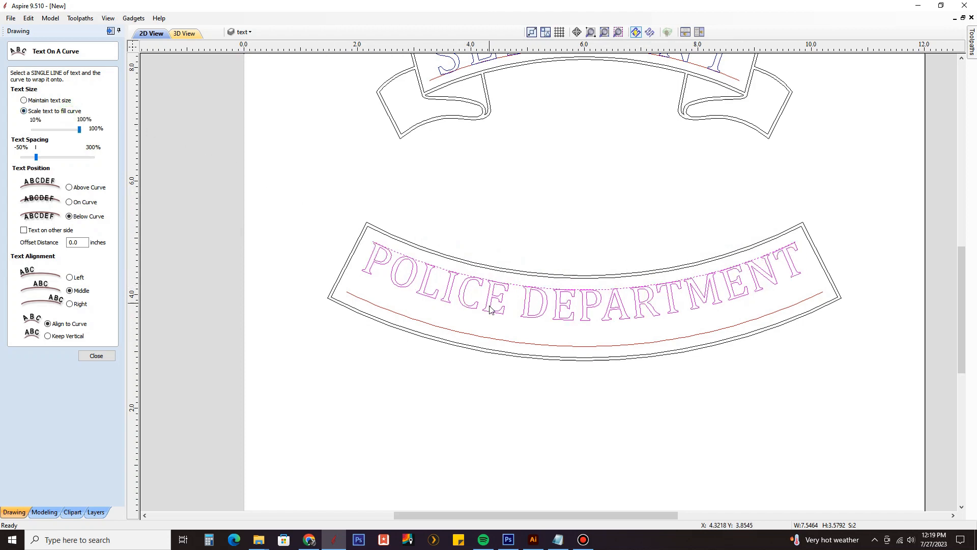
Step: Try the minimum text spacing of -50% on the curved text, restore the default spacing and deselect the text
scroll(499, 311, up, 2)
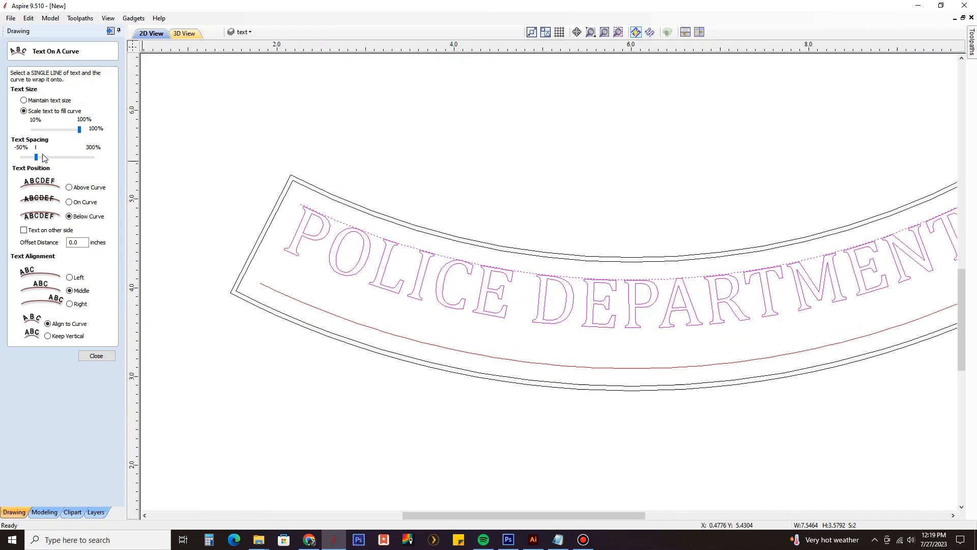
drag(37, 159, 24, 159)
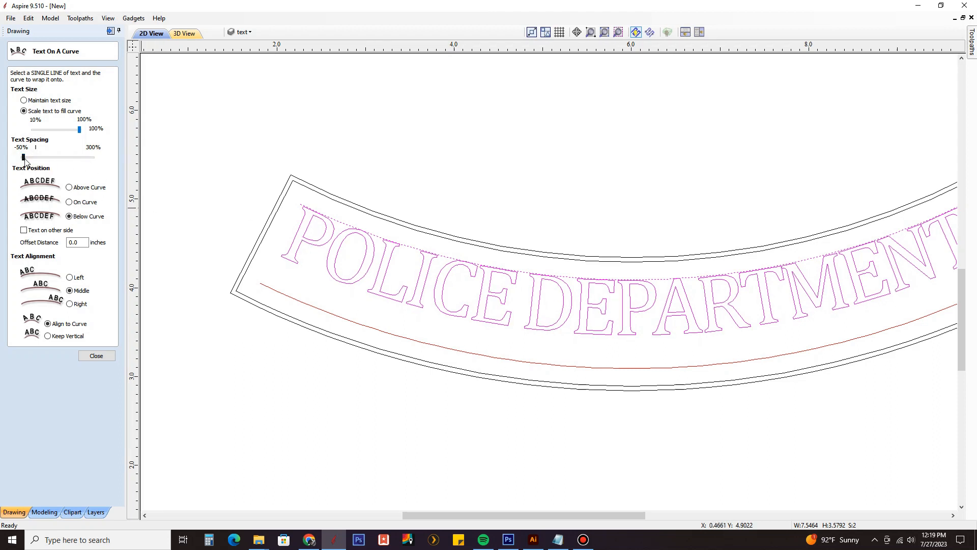
drag(25, 160, 36, 158)
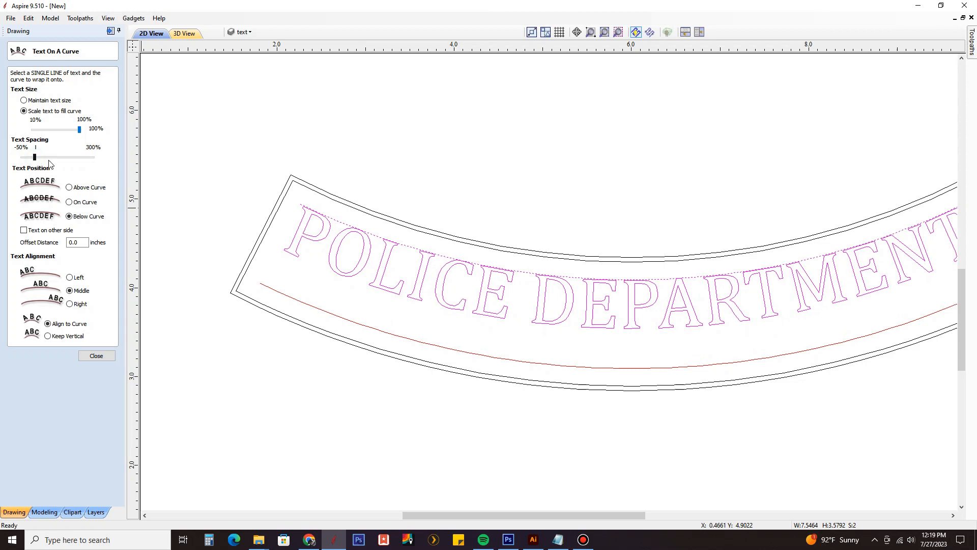
scroll(406, 285, down, 3)
click(543, 332)
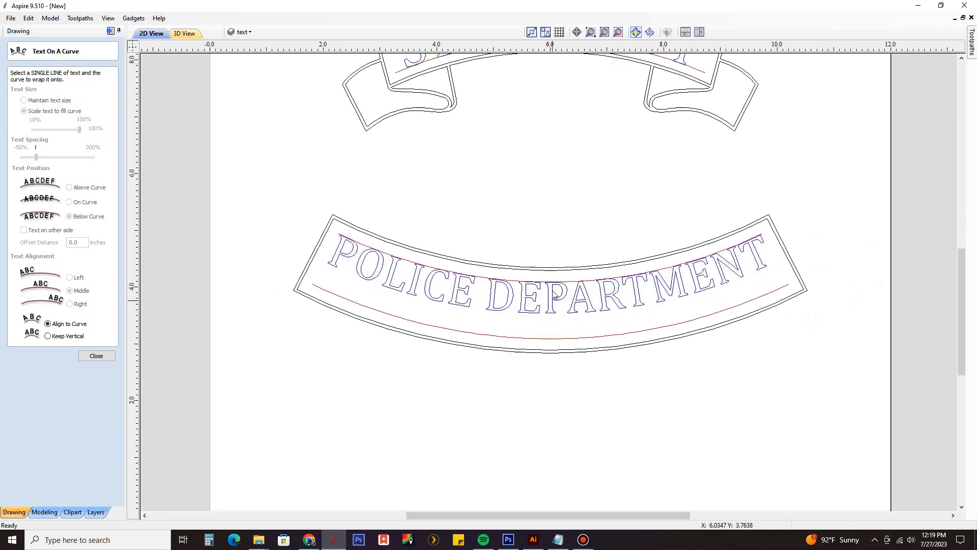
Step: Reselect the curved text with its upper guide curve and set its offset distance to 0.05 inches, finally to 0.2 inches
scroll(552, 318, up, 5)
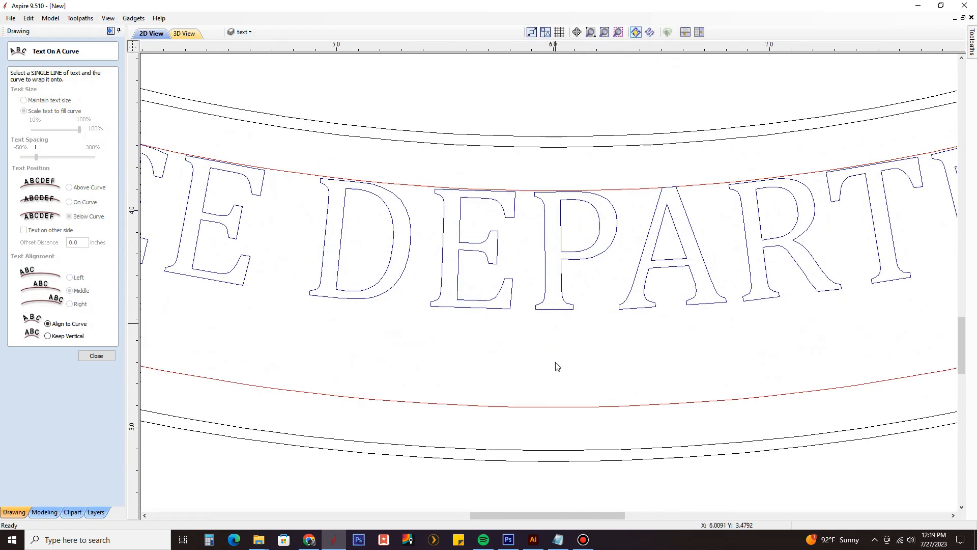
click(558, 308)
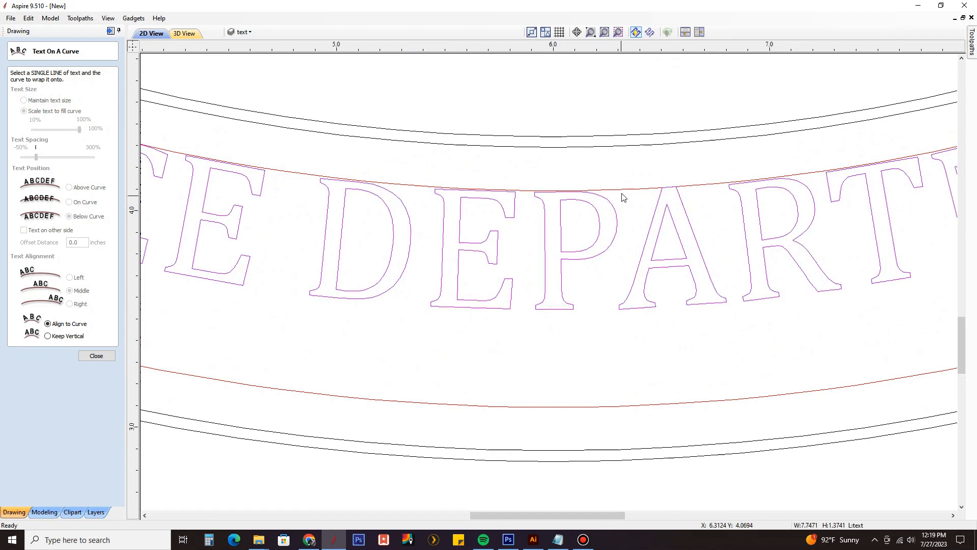
shift+click(624, 190)
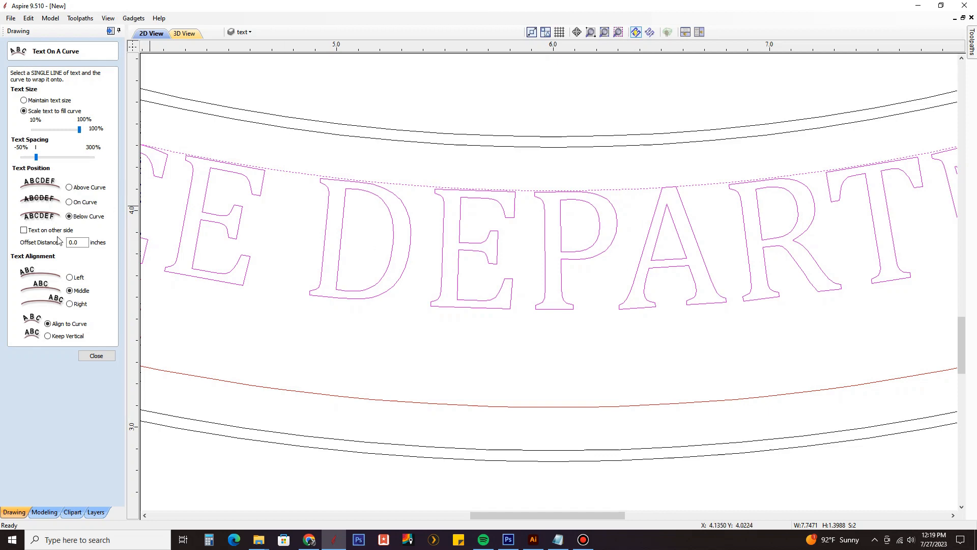
click(84, 243)
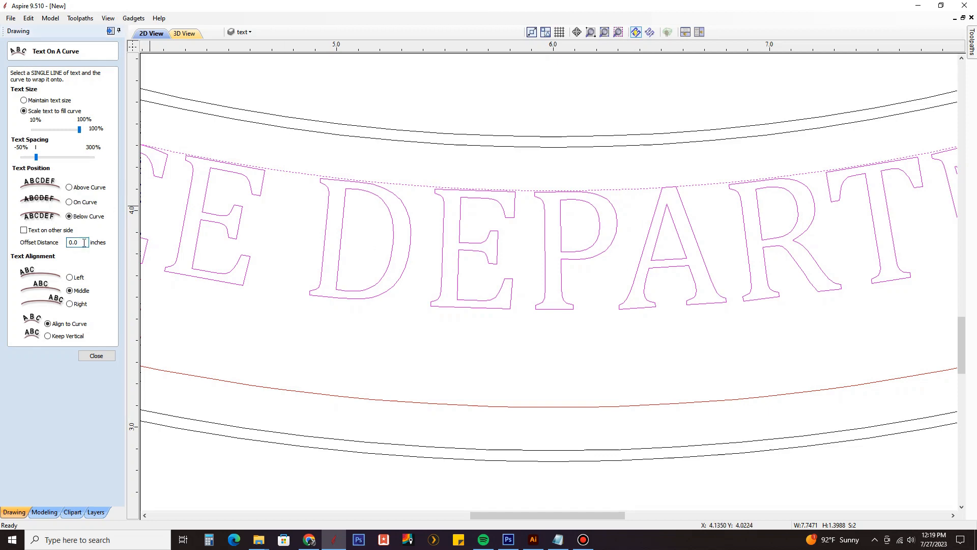
text(5)
key(Return)
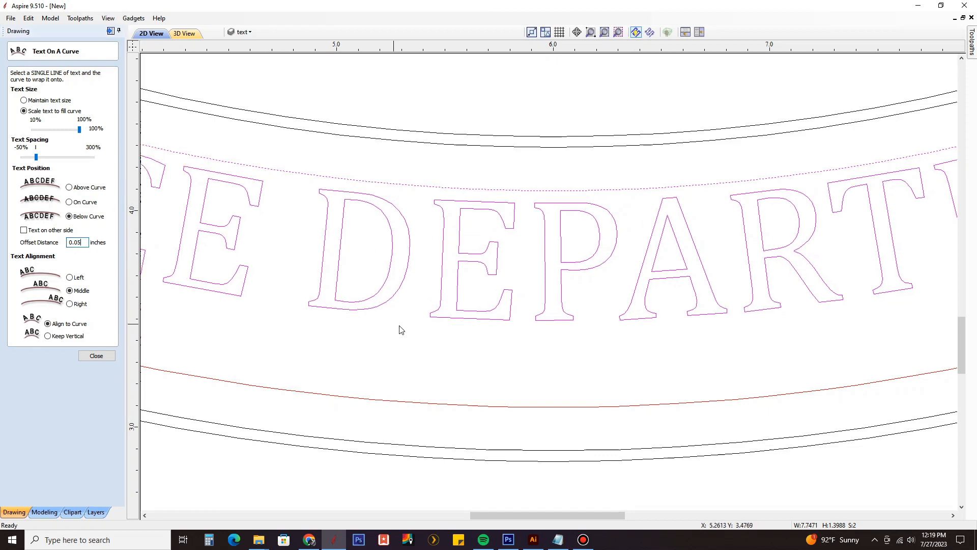
scroll(432, 293, down, 3)
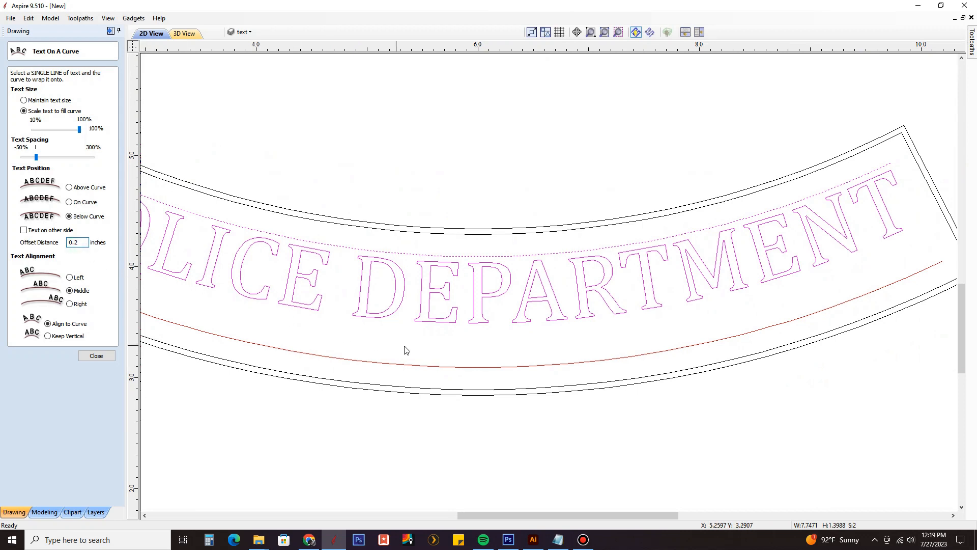
click(559, 343)
scroll(561, 334, down, 3)
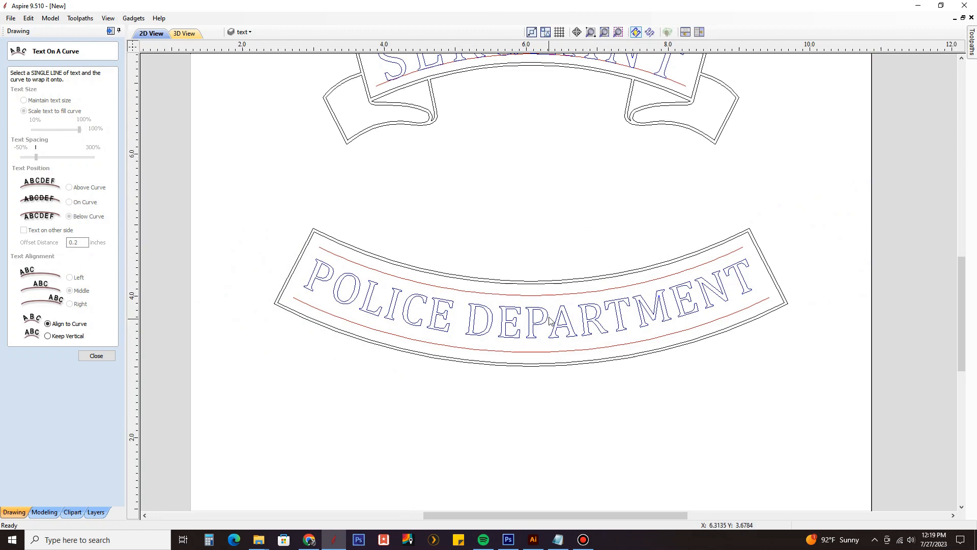
scroll(545, 320, up, 2)
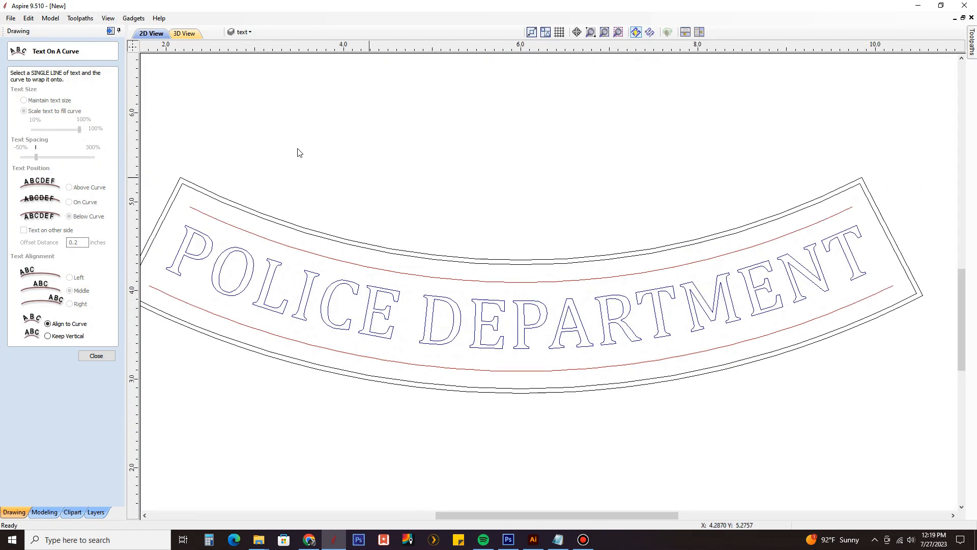
Step: Hide the temp layer with the guide curves
click(244, 32)
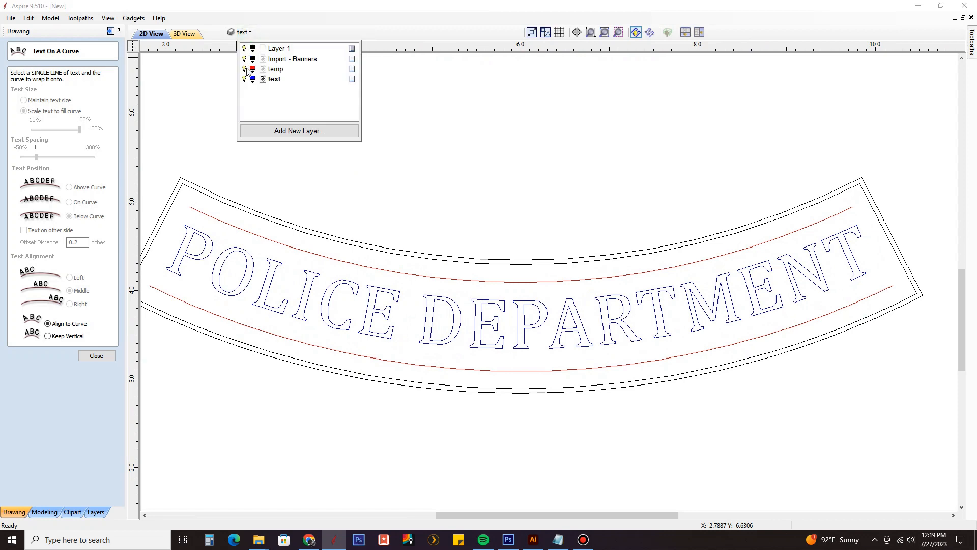
click(246, 67)
click(525, 214)
scroll(525, 214, down, 3)
middle_drag(415, 248, 463, 281)
scroll(708, 279, up, 2)
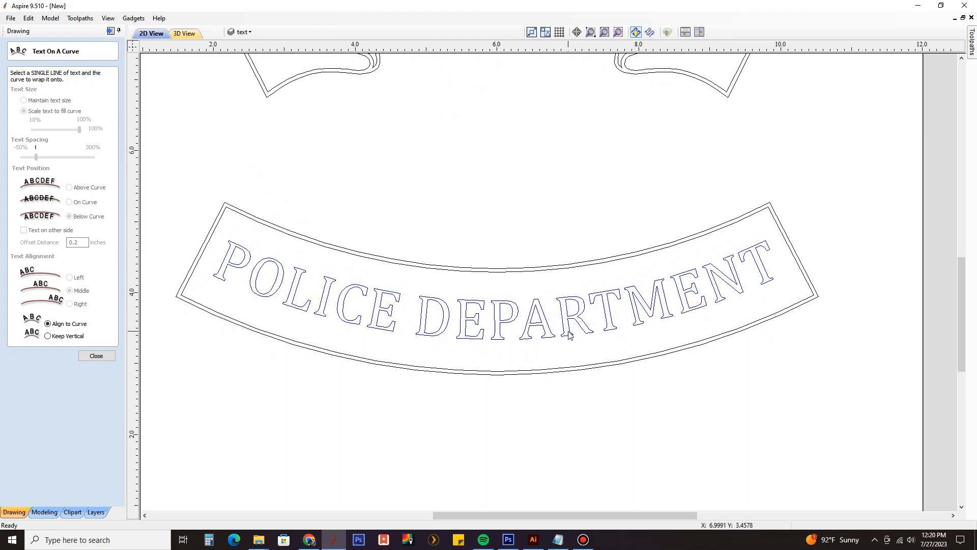
Step: Delete the curved POLICE DEPARTMENT text from the lower banner
scroll(569, 333, down, 1)
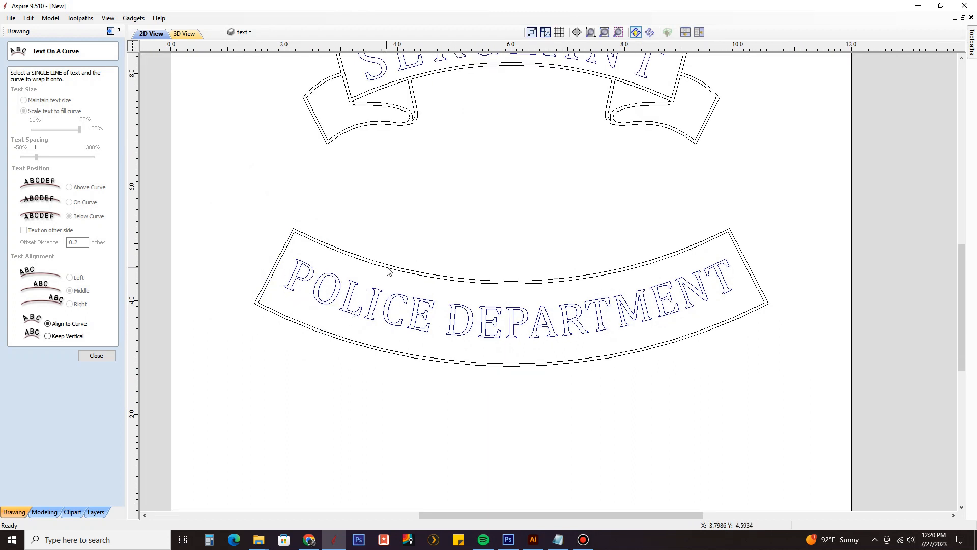
click(334, 303)
key(Delete)
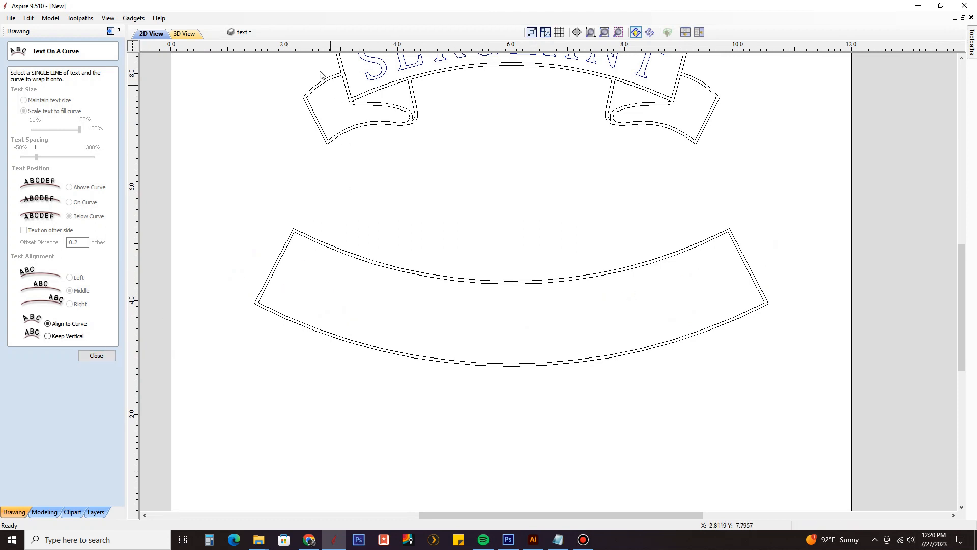
Step: Show the temp layer with the guide curves again and end the Text On A Curve command
click(243, 32)
click(244, 69)
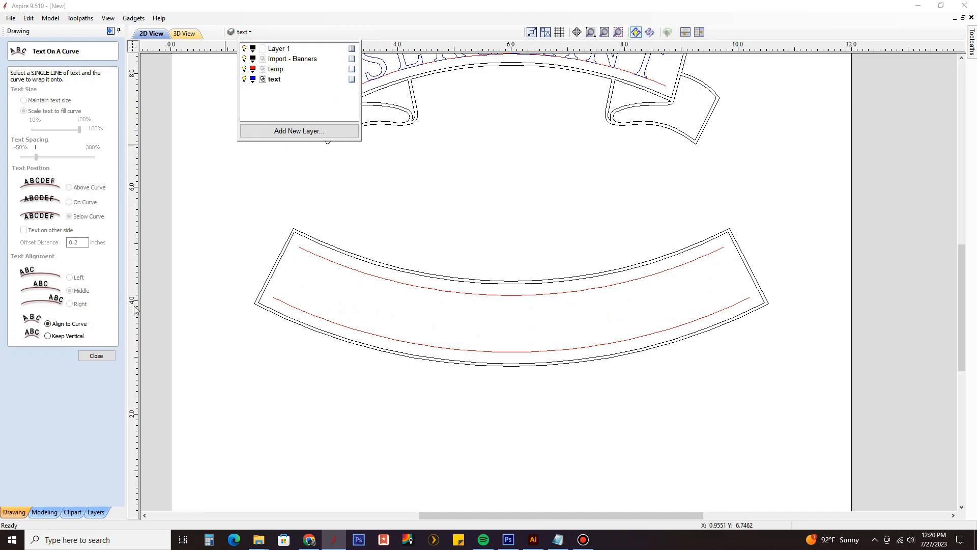
click(97, 355)
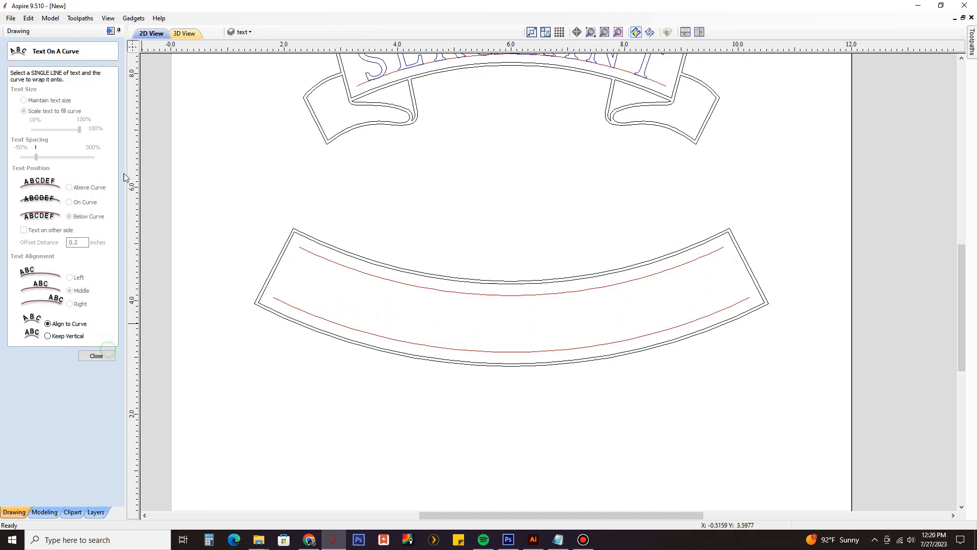
click(96, 356)
Step: Create the straight text POLICE DEPARTMENT in the empty area below the lower banner
click(19, 131)
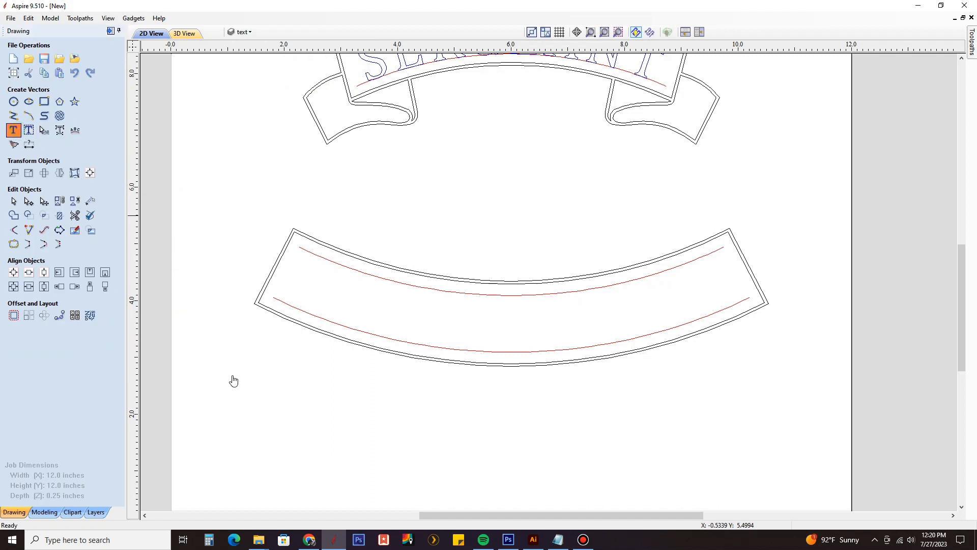
click(318, 429)
text(P)
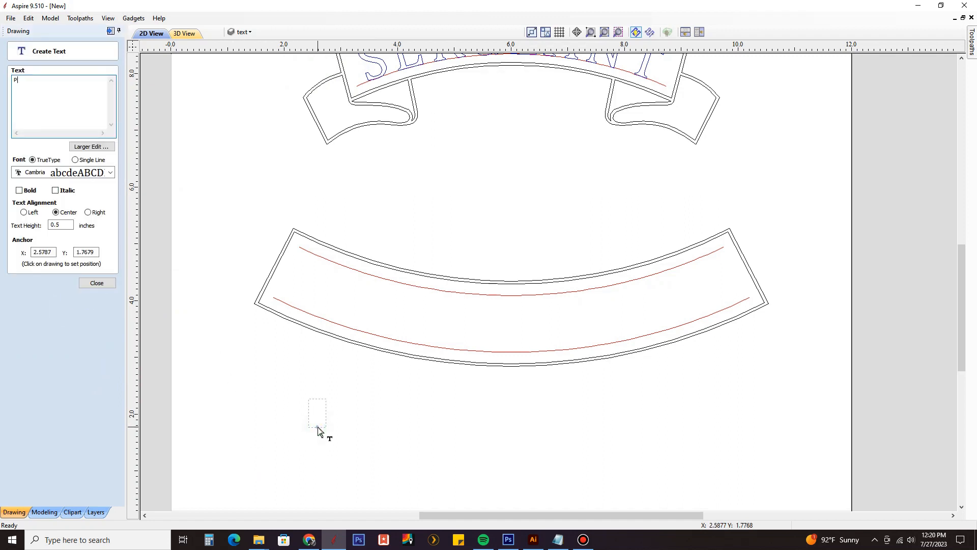
text(OLICE D)
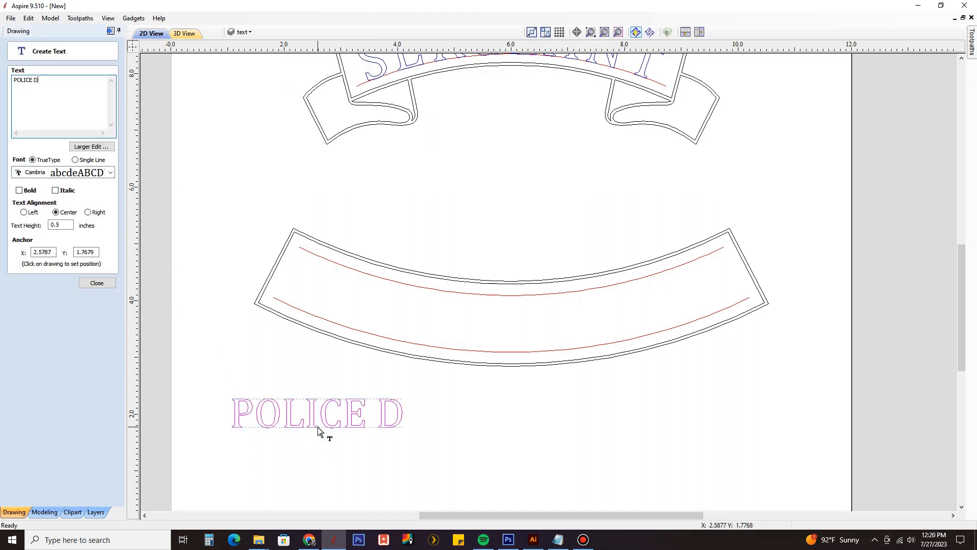
text(EPARTM)
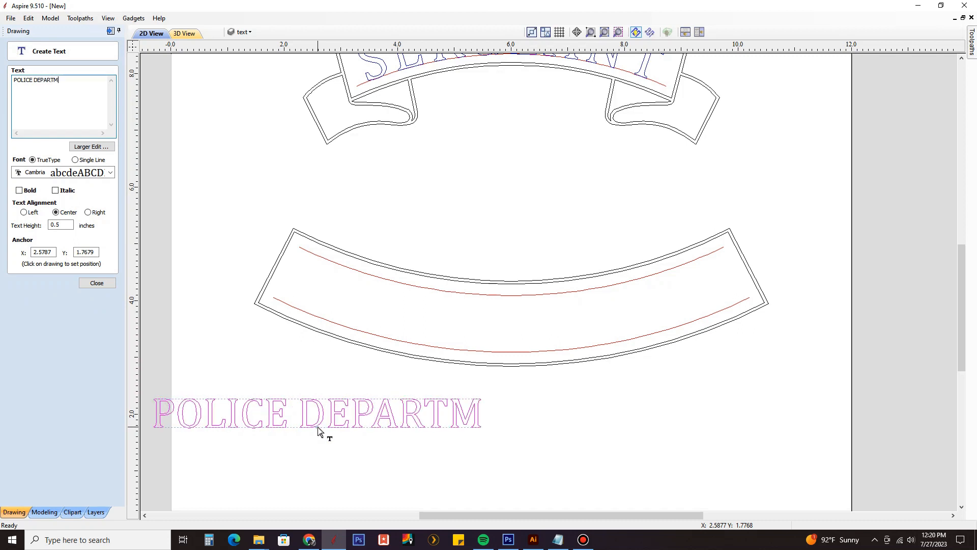
text(ENT)
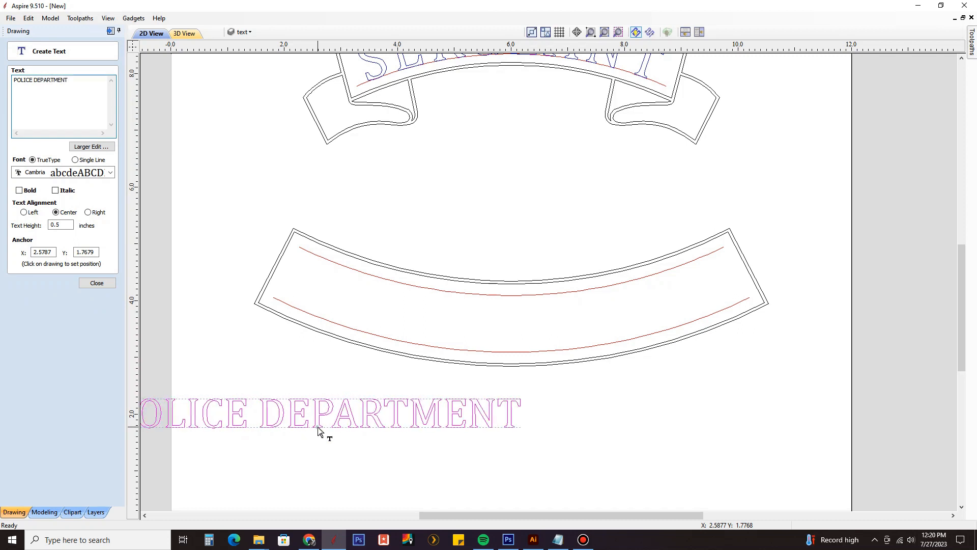
click(108, 281)
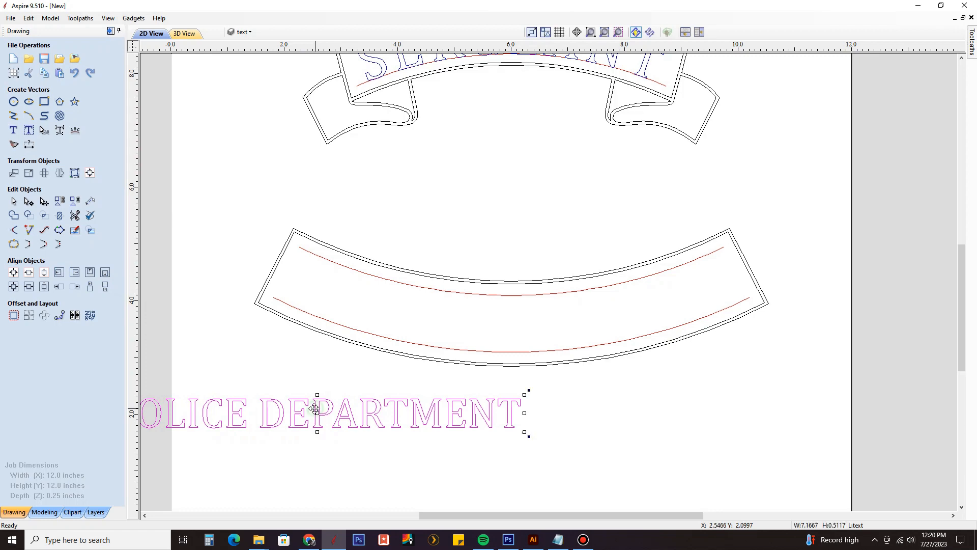
Step: Move the POLICE DEPARTMENT text so it sits centered beneath the lower banner
drag(315, 408, 508, 426)
scroll(532, 421, down, 1)
scroll(524, 436, up, 1)
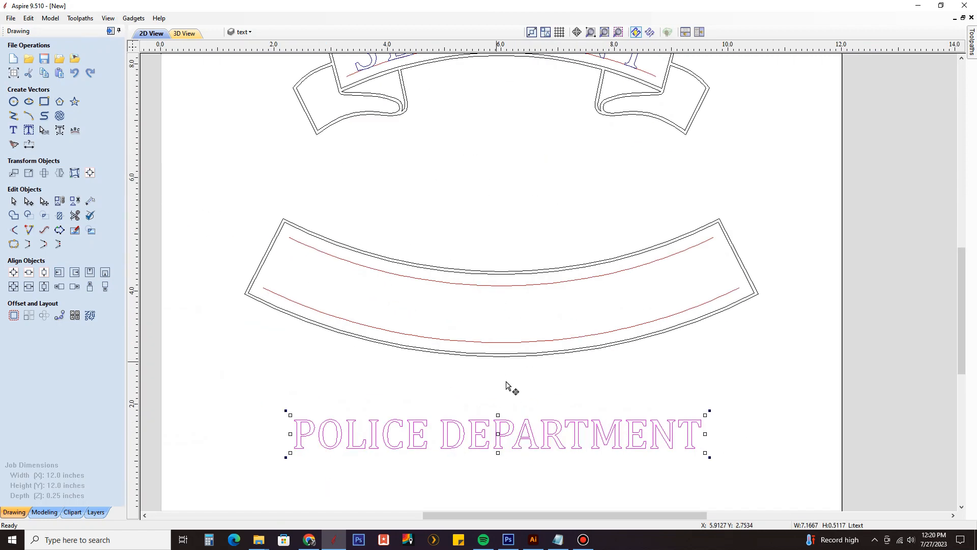
Step: Distort the POLICE DEPARTMENT text between the lower banner's two guide curves with the Between Two Curves envelope
shift+click(487, 343)
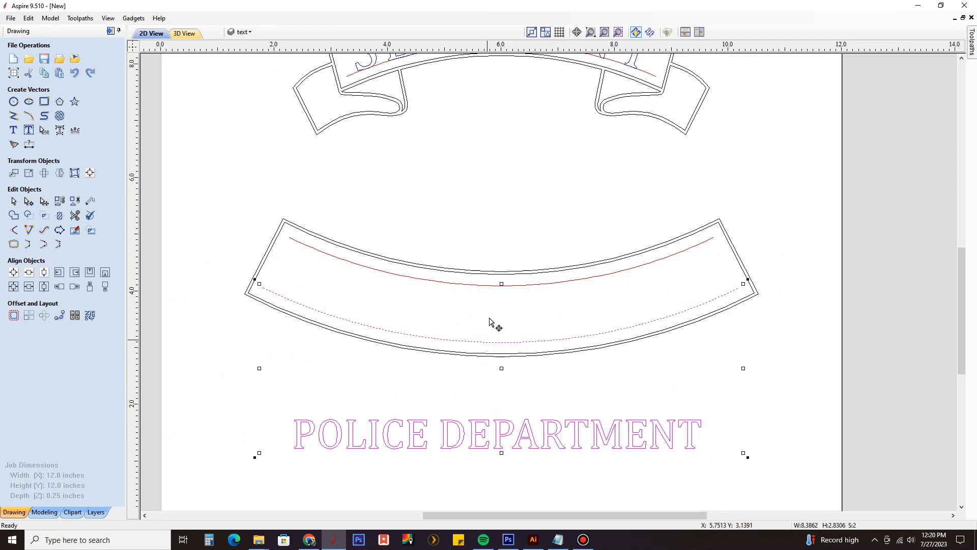
shift+click(485, 288)
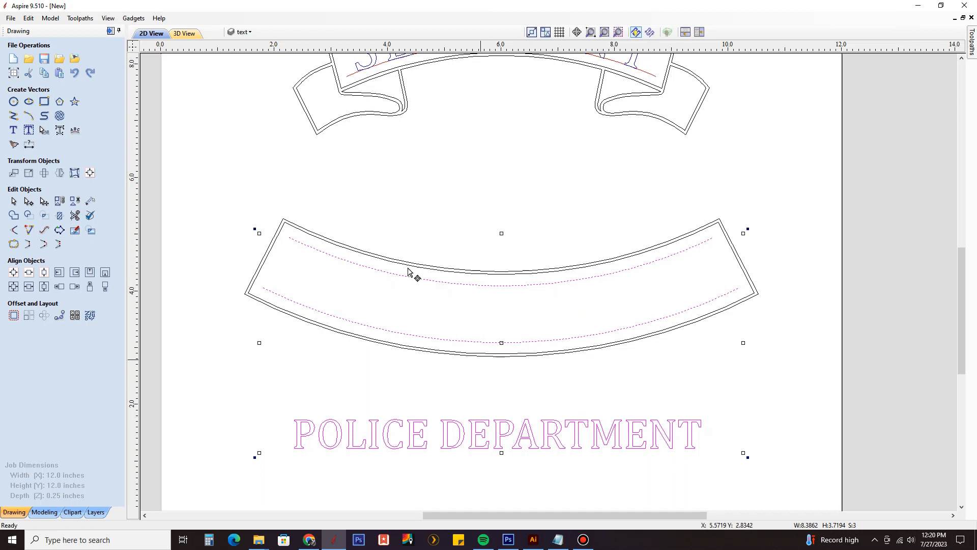
click(74, 173)
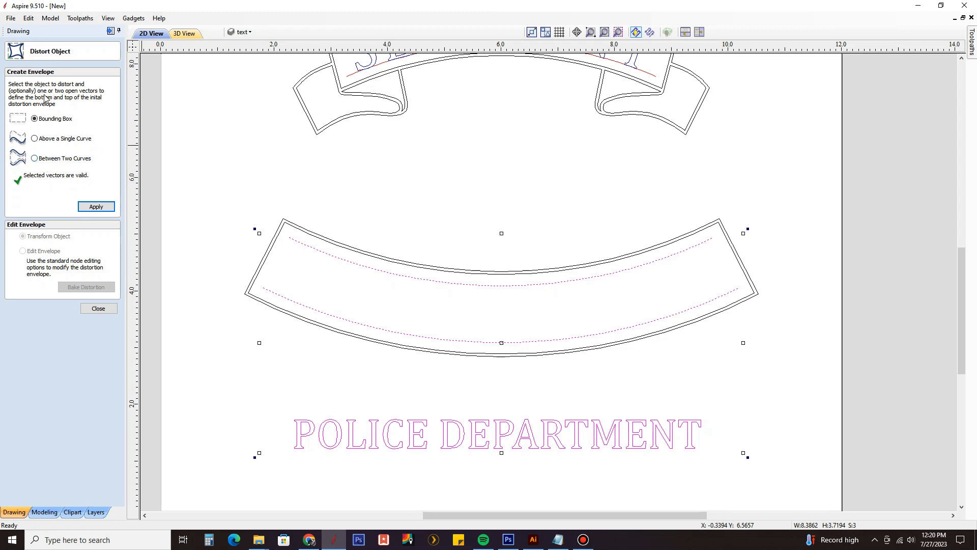
click(66, 159)
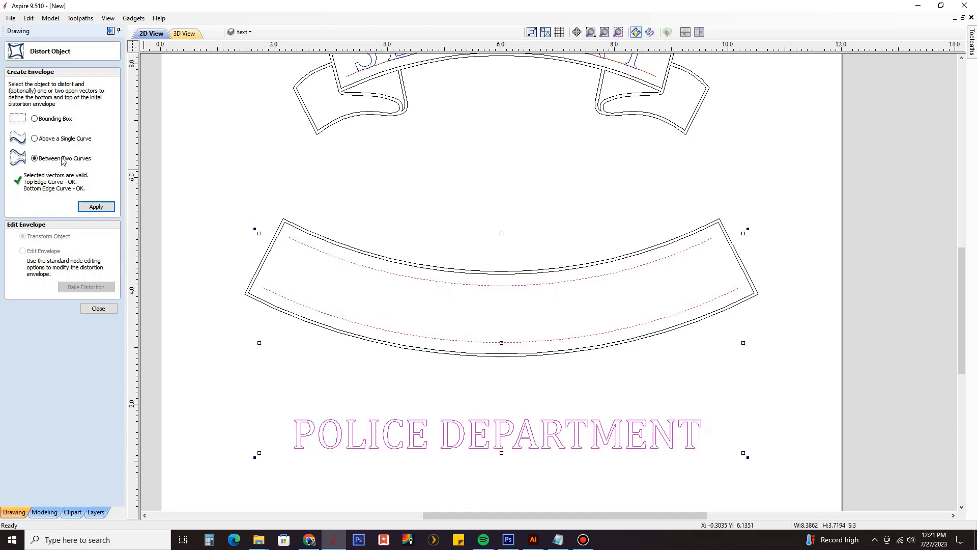
click(96, 207)
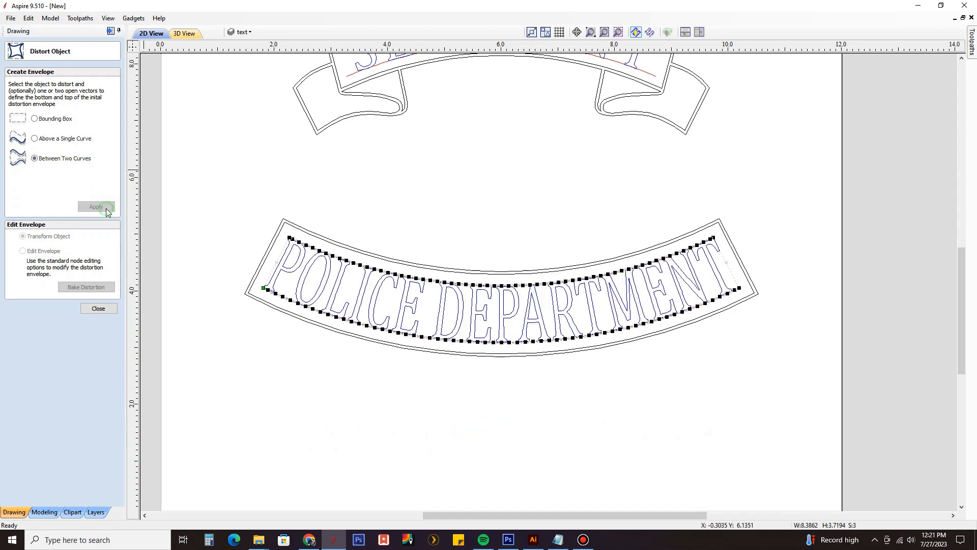
click(98, 308)
Step: Examine how the distorted POLICE DEPARTMENT letters fit between the guide curves, from the middle to the banner's end
scroll(448, 341, up, 2)
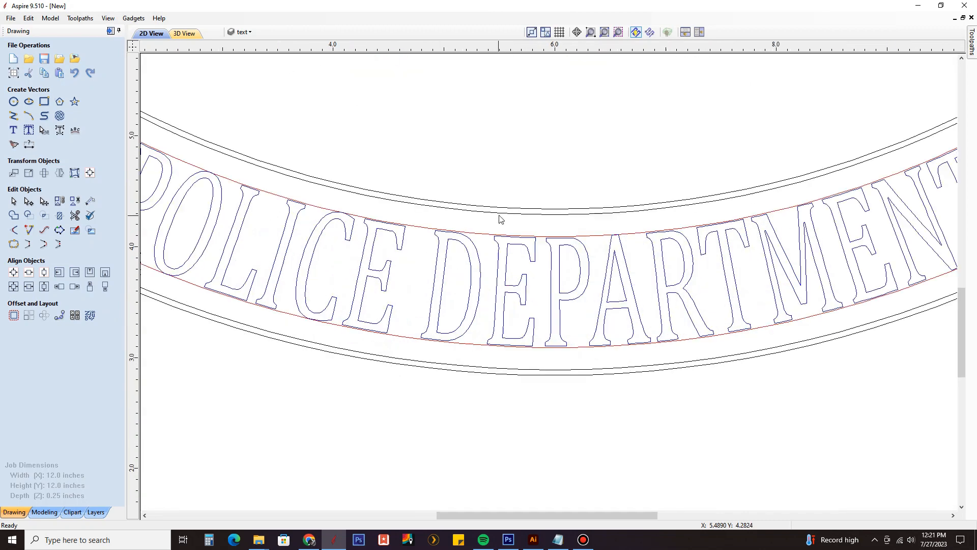
scroll(474, 335, down, 2)
scroll(279, 289, up, 3)
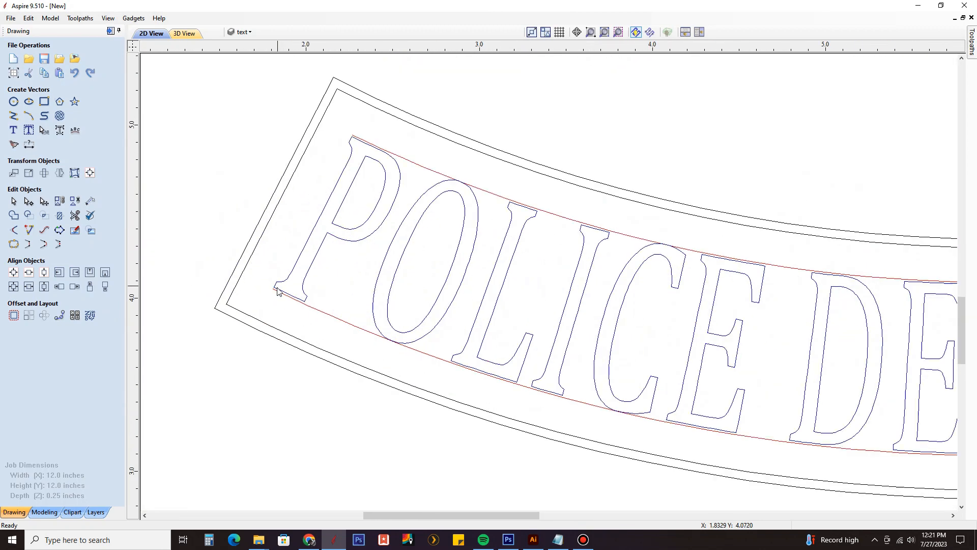
scroll(316, 293, down, 3)
scroll(736, 298, up, 2)
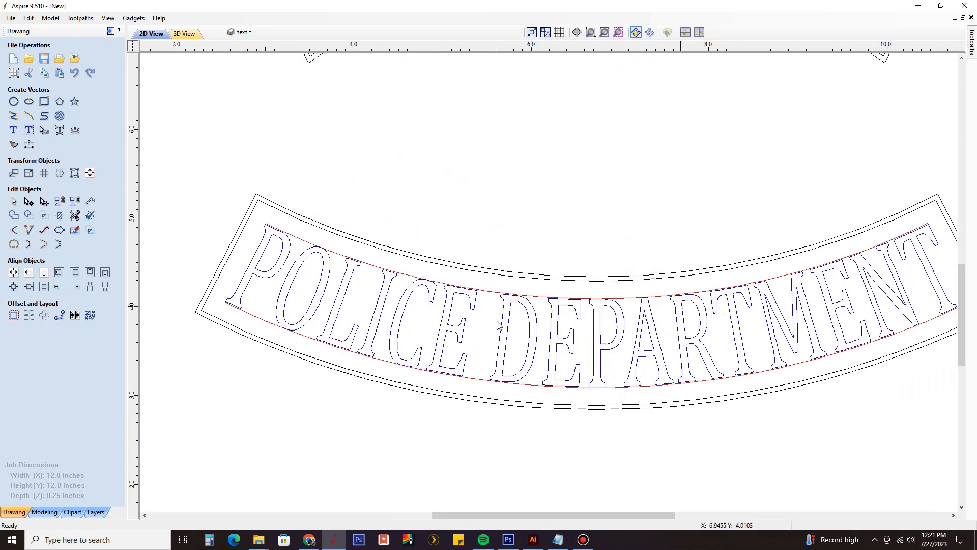
scroll(797, 316, down, 2)
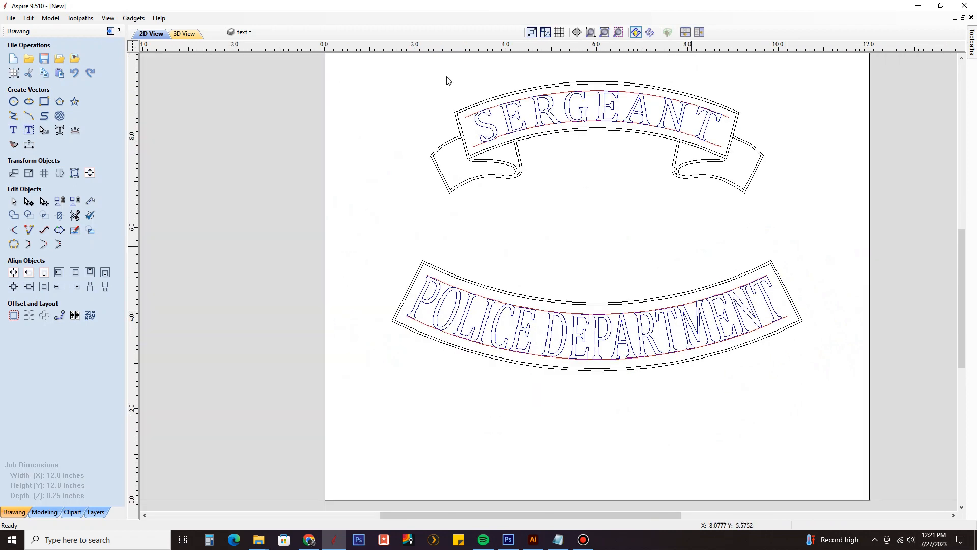
Step: Hide the temp layer so only the banners and their lettering are displayed
click(244, 31)
click(244, 70)
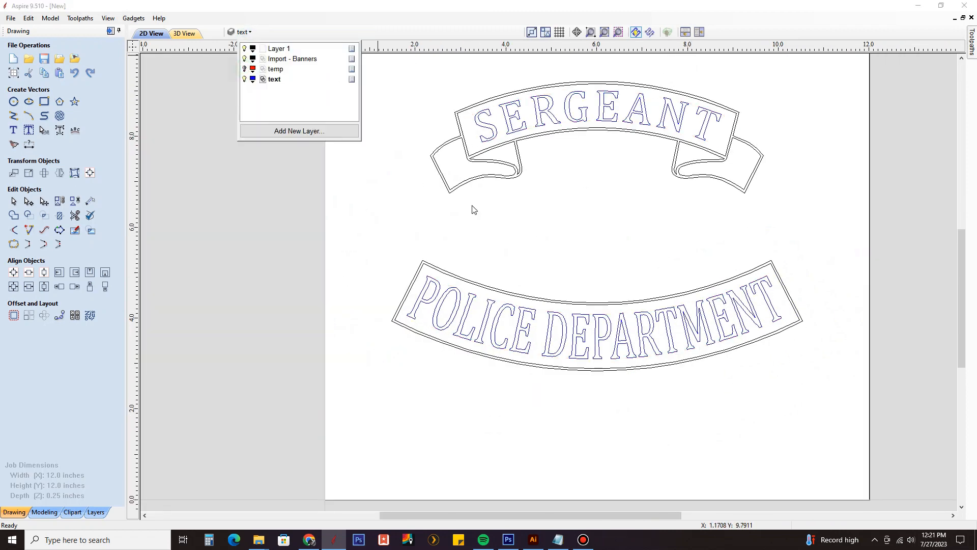
click(495, 222)
middle_drag(495, 222, 420, 268)
scroll(435, 267, down, 1)
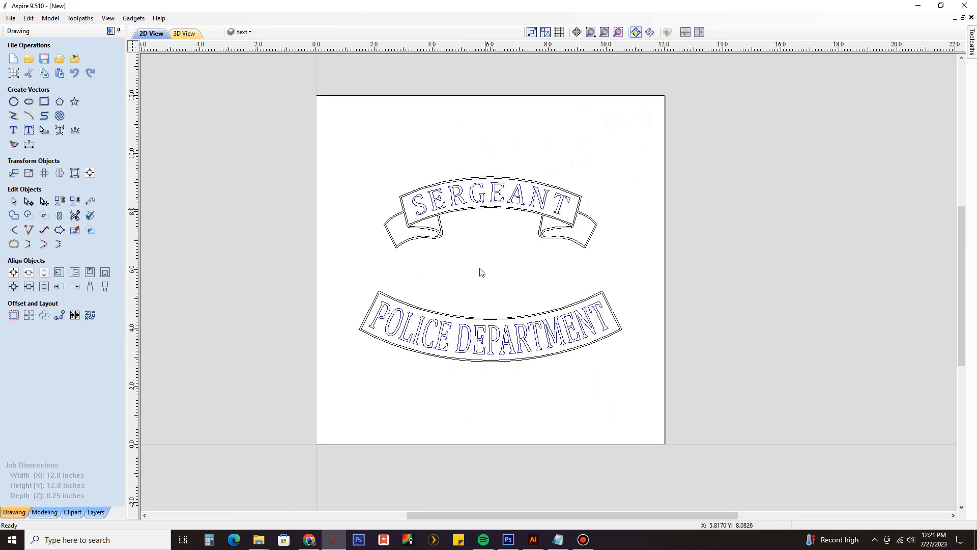
scroll(487, 322, up, 1)
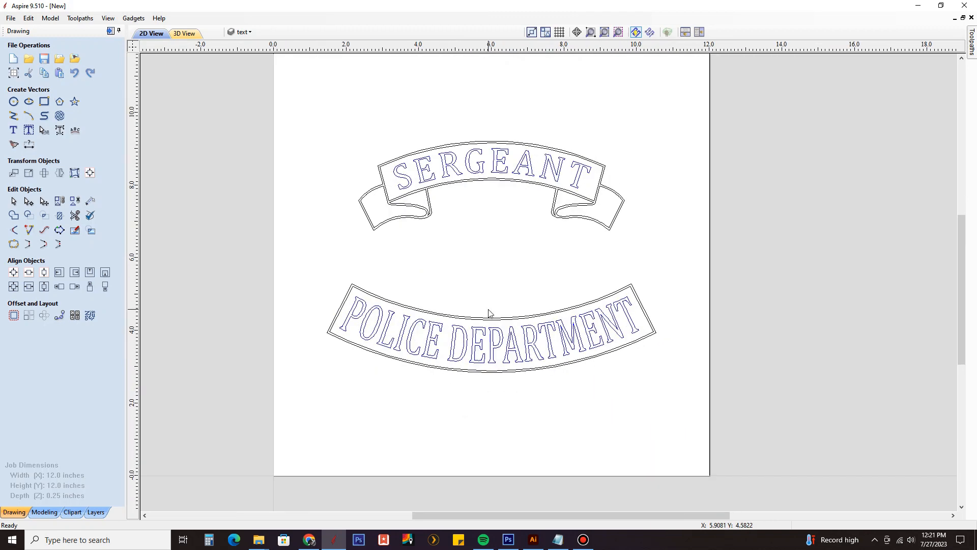